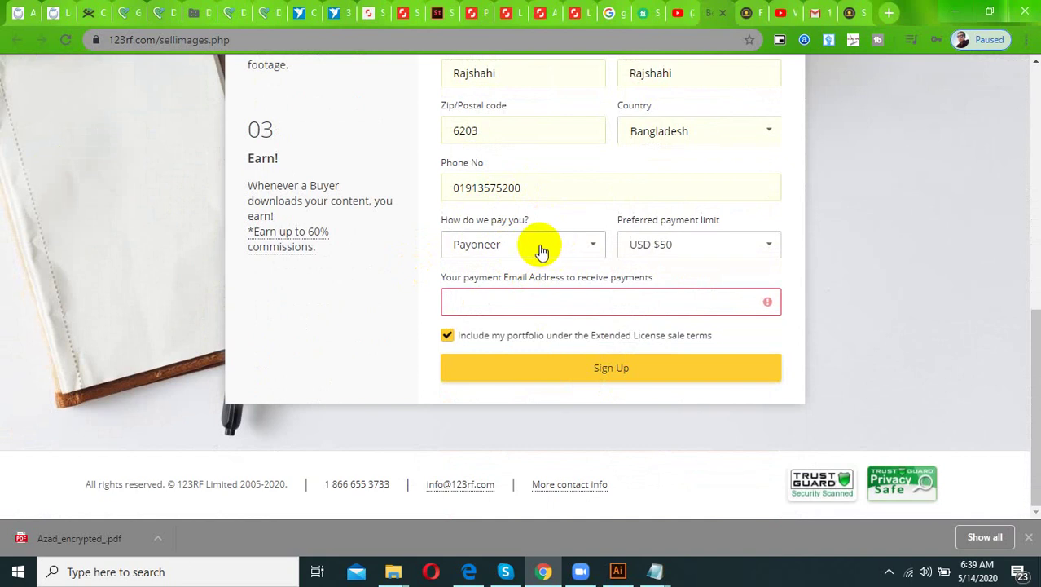
# Step: Review the contributor sign-up form, from the payment e-mail field and form submission back to the account details
pyautogui.click(493, 300)
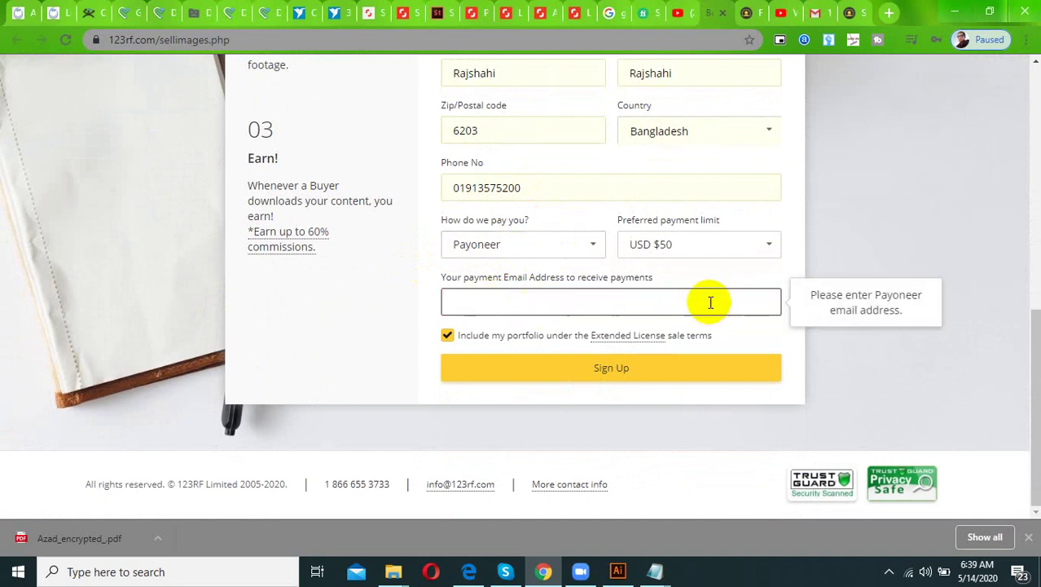
pyautogui.click(609, 380)
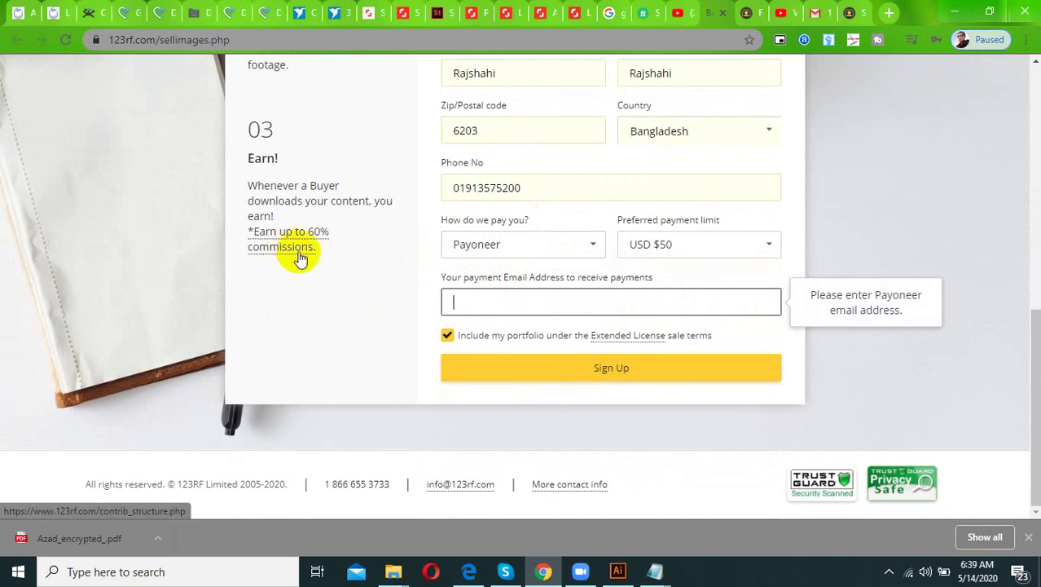
pyautogui.scroll(2, 322, 251)
pyautogui.scroll(3, 360, 343)
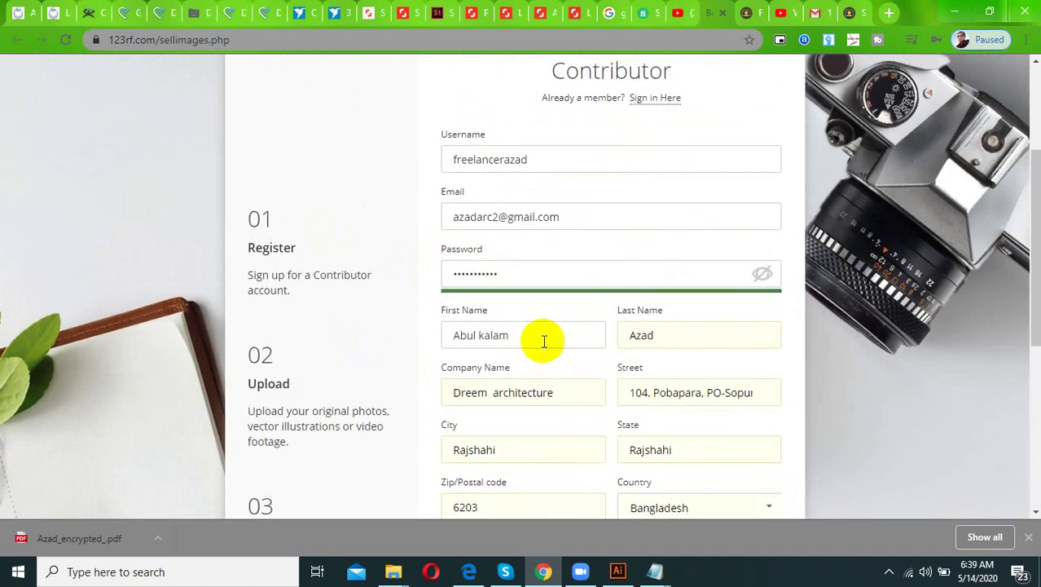
pyautogui.scroll(-4, 659, 237)
# Step: Look at the 123RF password reset e-mail in Gmail and return to the open Content Contributor Agreement page
pyautogui.click(847, 13)
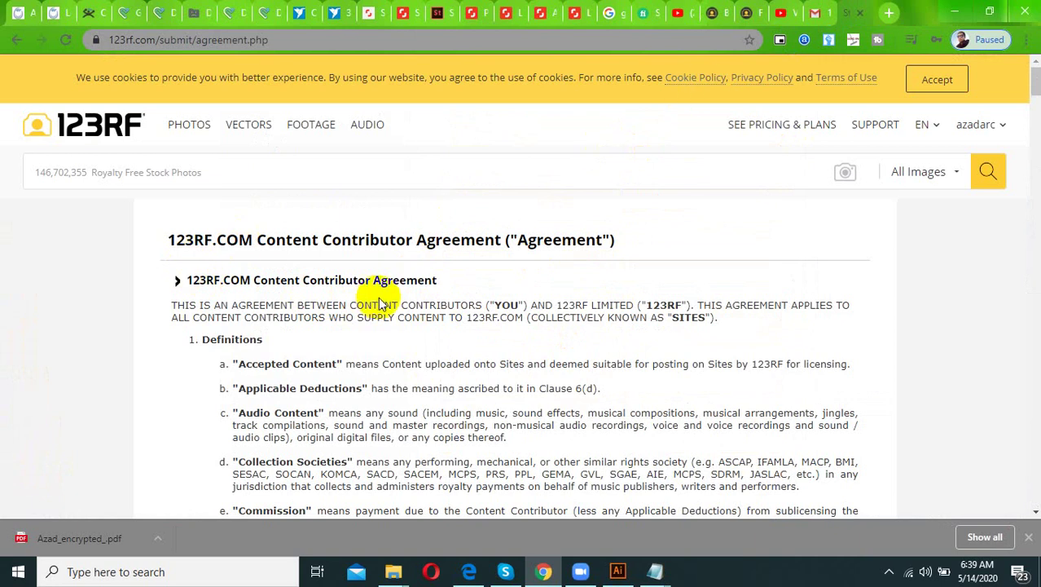
pyautogui.click(815, 9)
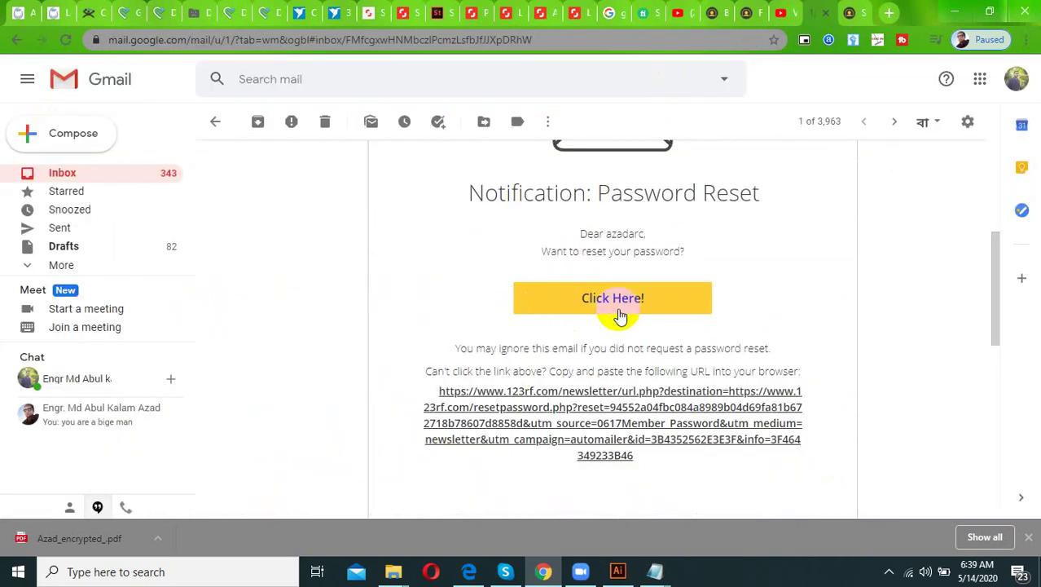
pyautogui.click(848, 13)
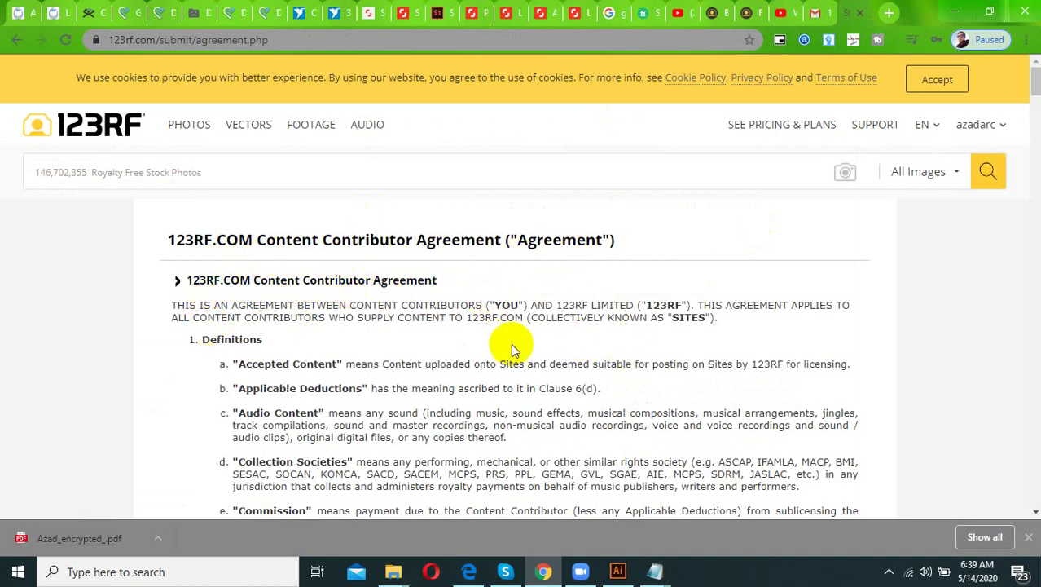
# Step: Go through the 123RF Content Contributor Agreement to its end and accept it to continue to the Upload page
pyautogui.scroll(-15, 511, 348)
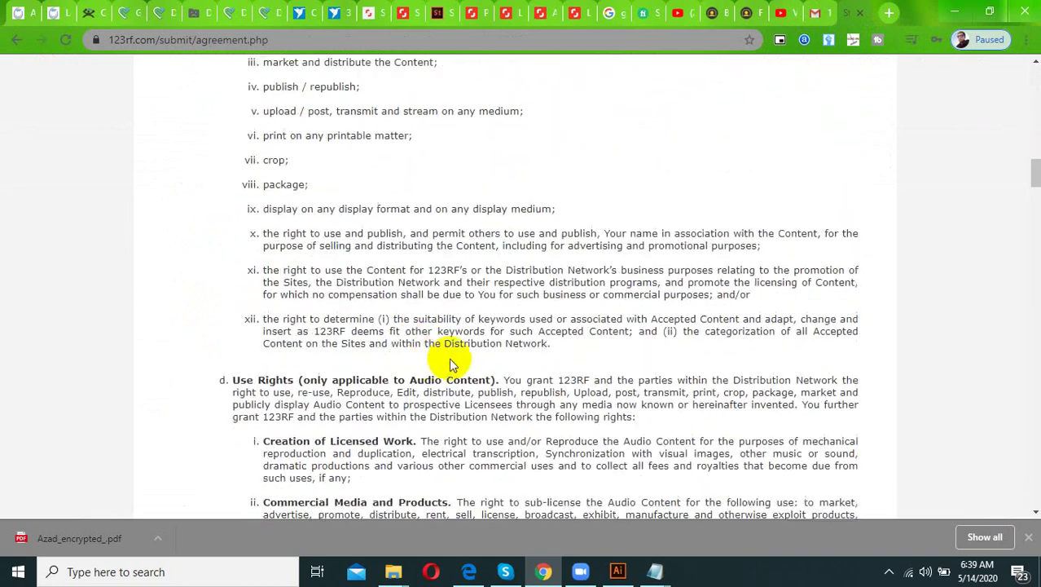
pyautogui.scroll(-20, 450, 364)
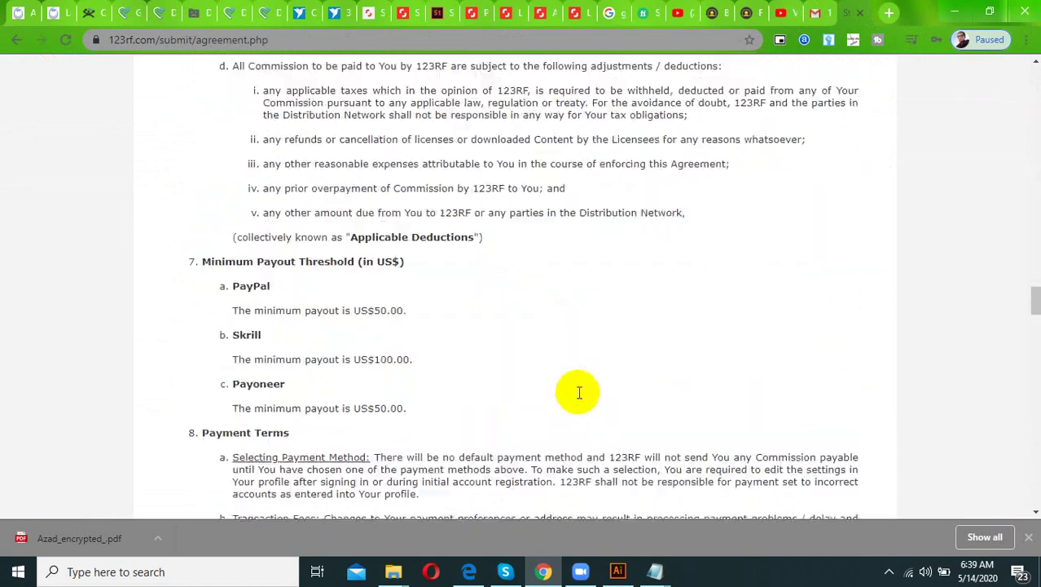
pyautogui.scroll(-20, 562, 389)
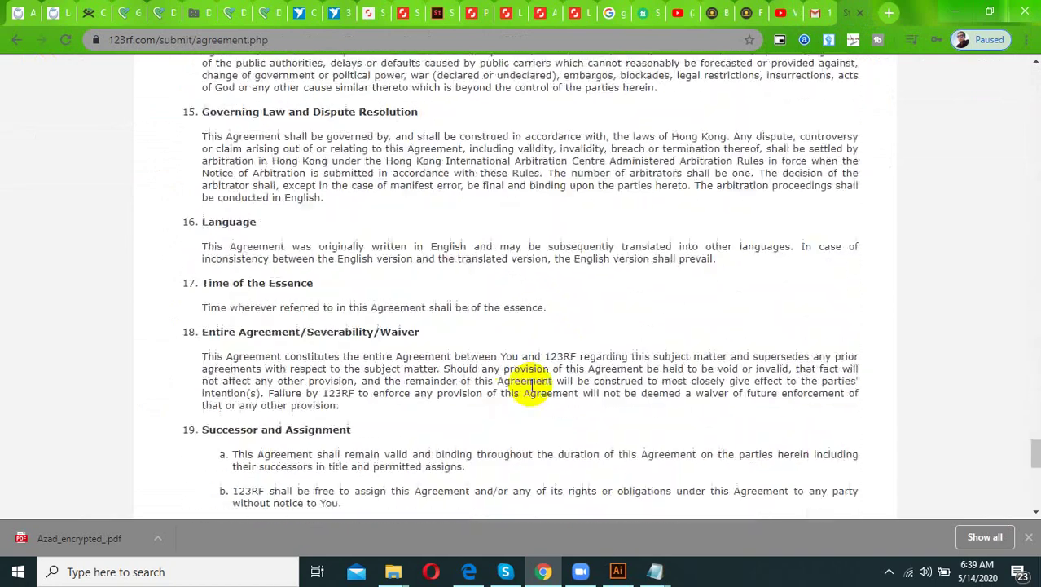
pyautogui.scroll(-7, 531, 384)
pyautogui.scroll(3, 515, 356)
pyautogui.click(485, 375)
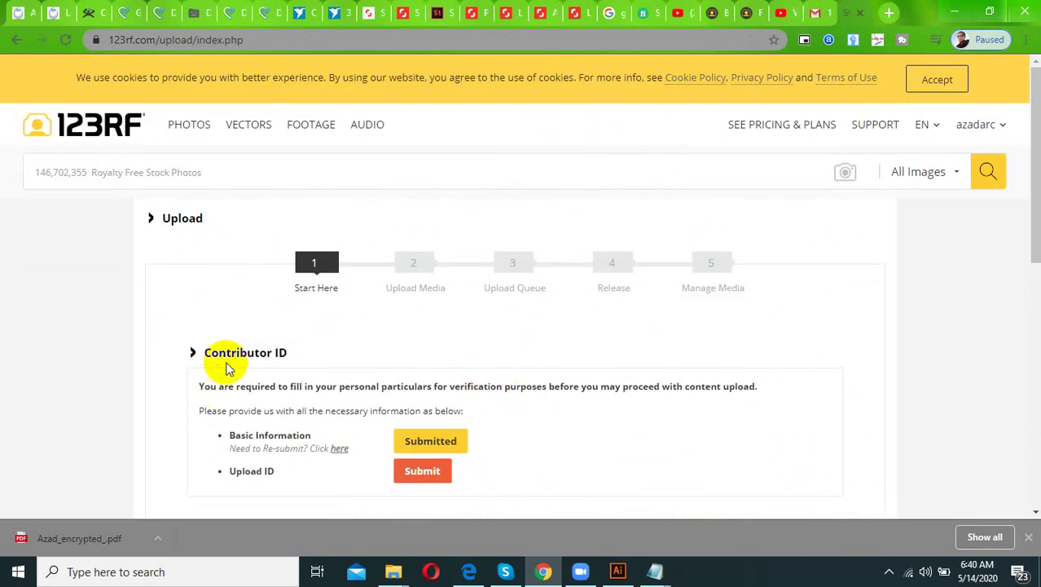
# Step: Submit the first and last name as stated in the valid ID as the contributor's Basic Information and close the dialog
pyautogui.scroll(-2, 301, 333)
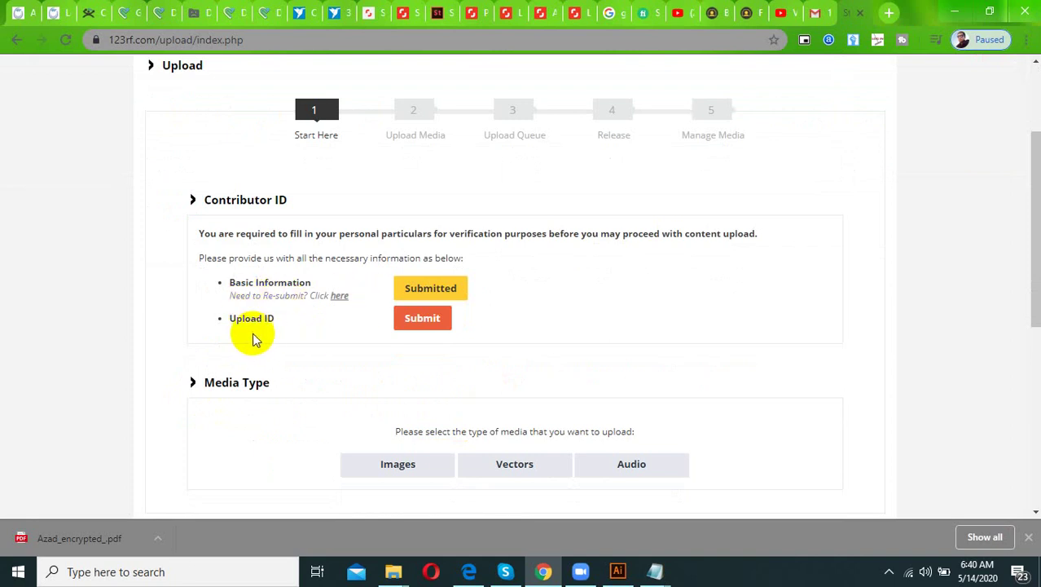
pyautogui.scroll(-2, 288, 327)
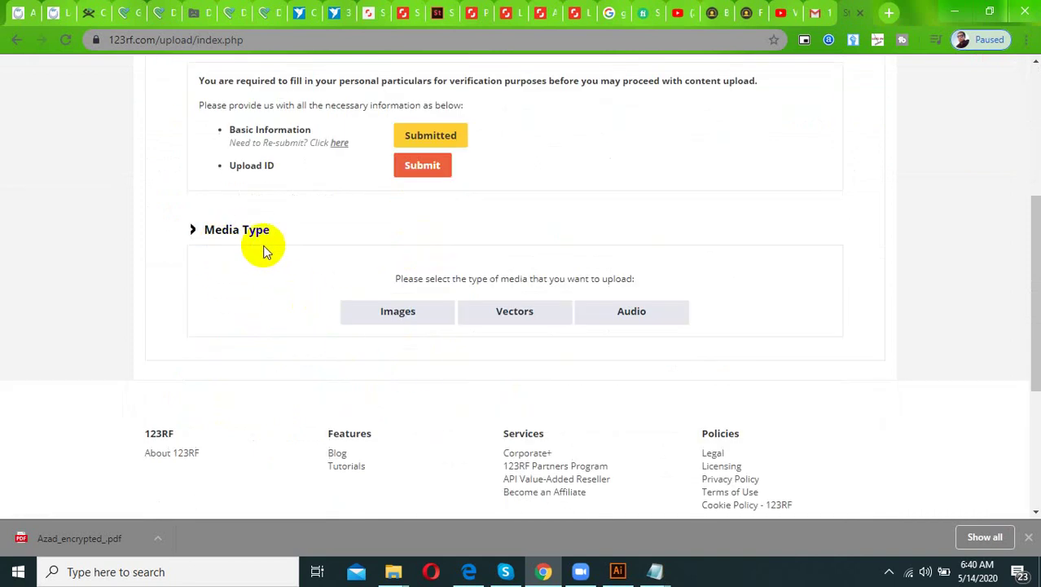
pyautogui.scroll(4, 421, 371)
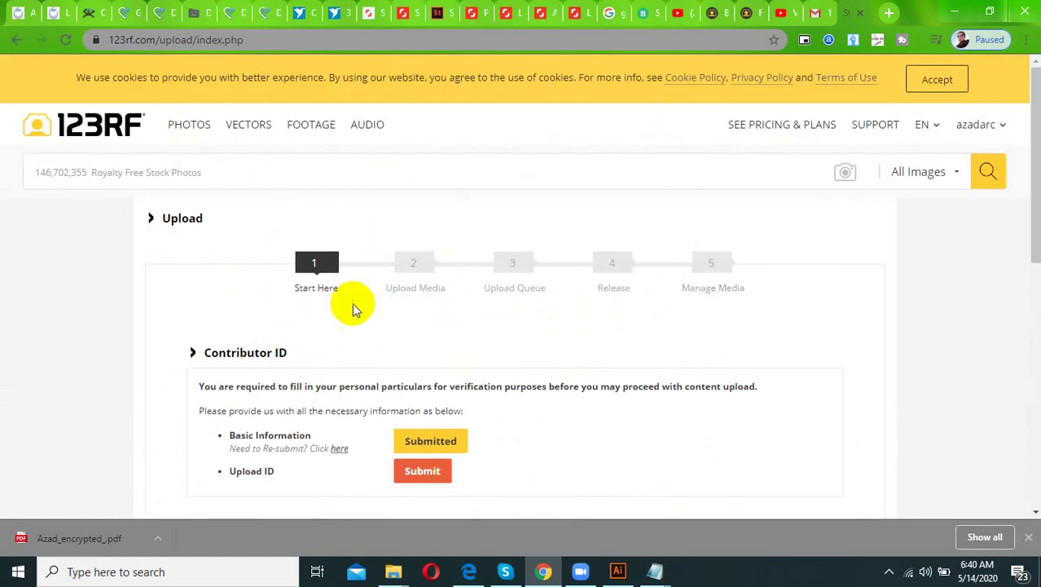
pyautogui.click(891, 572)
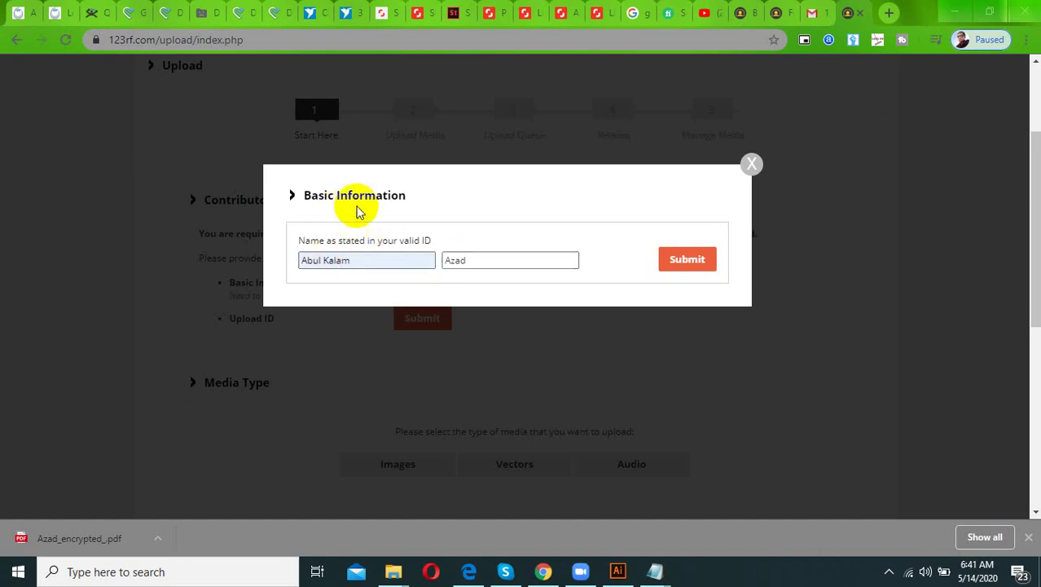
pyautogui.click(702, 261)
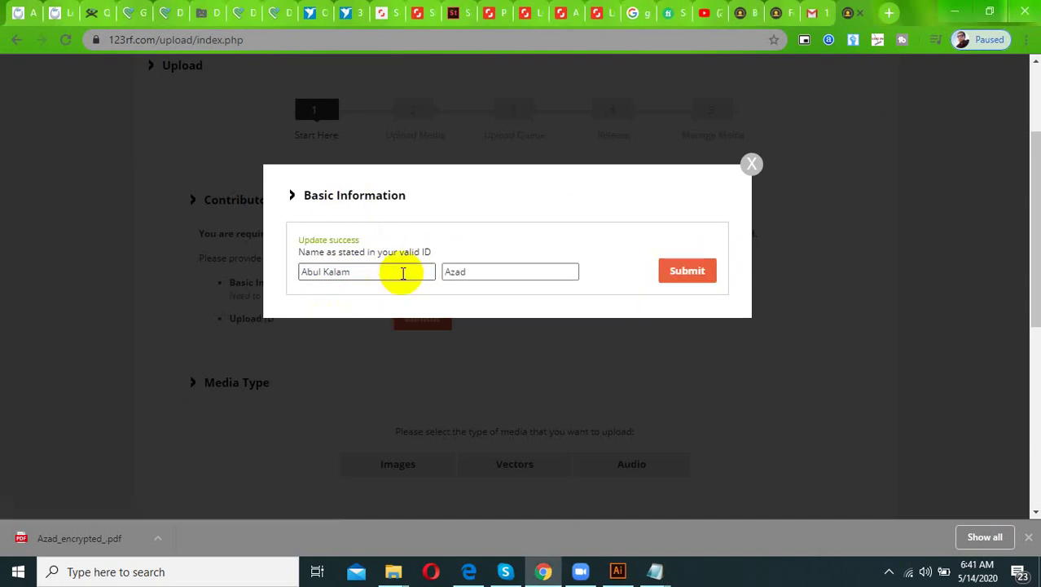
pyautogui.click(674, 272)
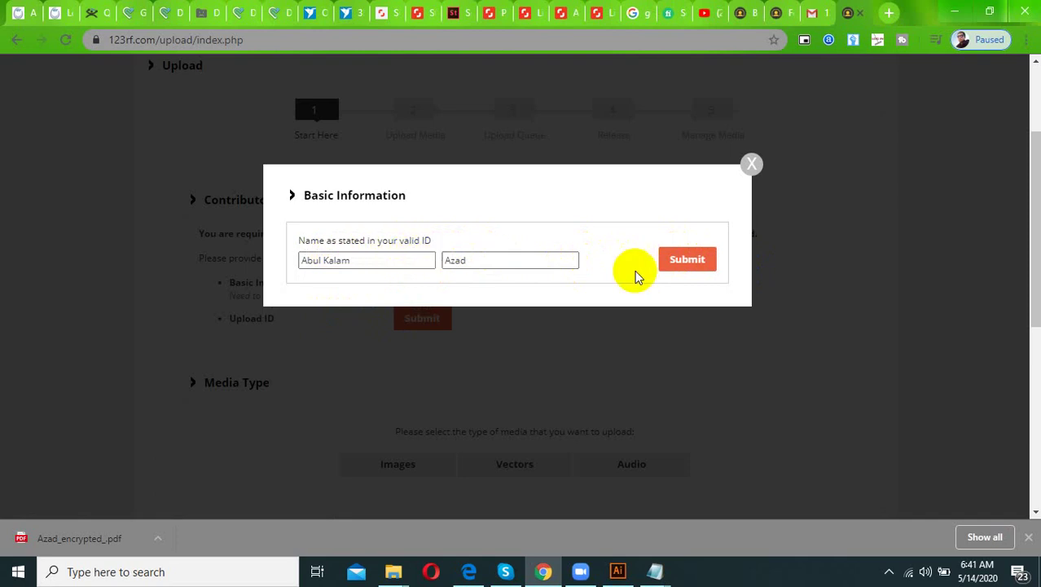
pyautogui.click(708, 261)
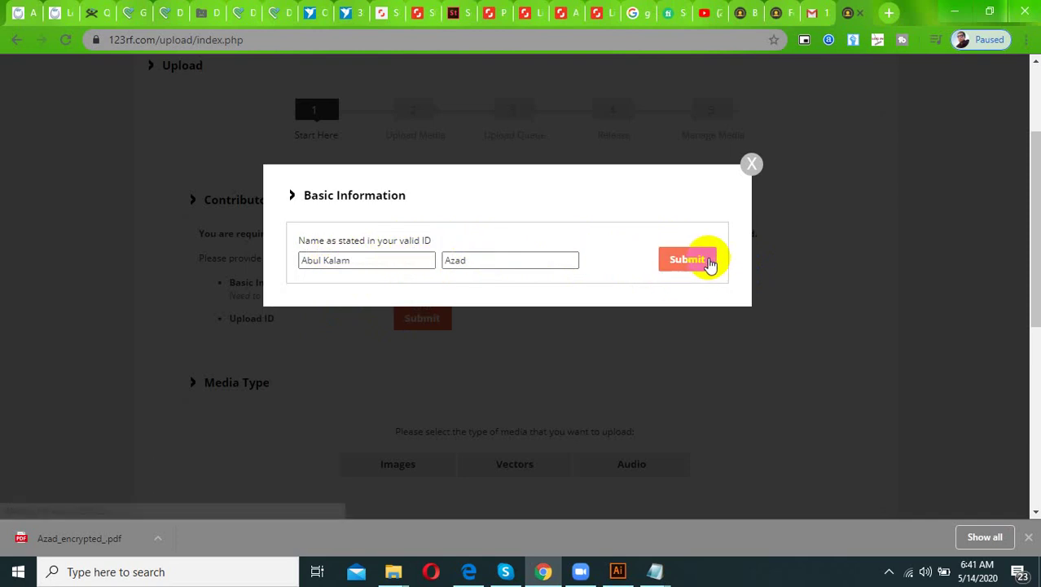
pyautogui.click(750, 164)
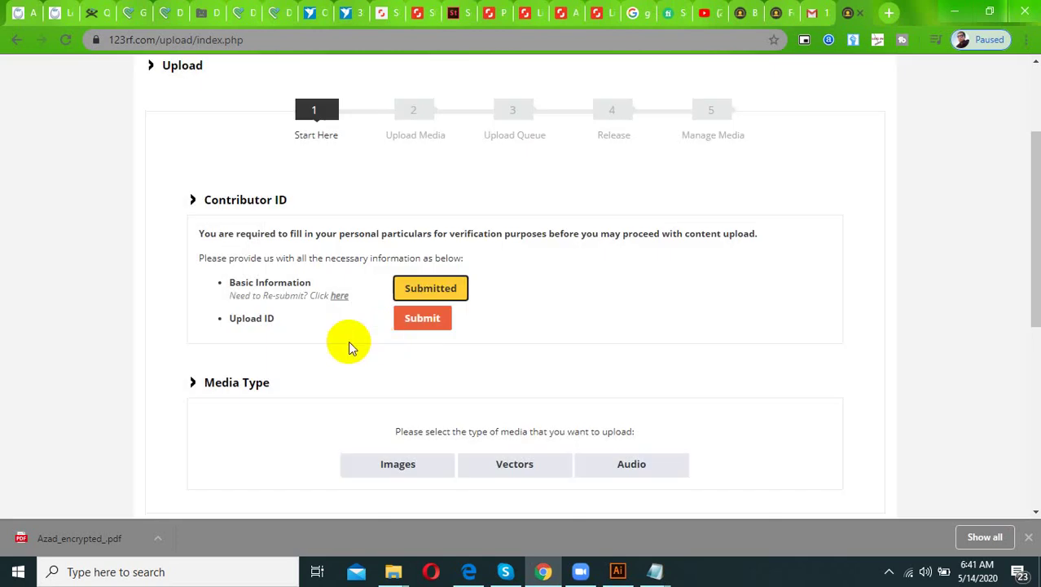
# Step: Start choosing a file for Upload ID and browse the F: drive to DESIGN + All Download File > ALL FILE FRIEND DESIGN
pyautogui.click(424, 322)
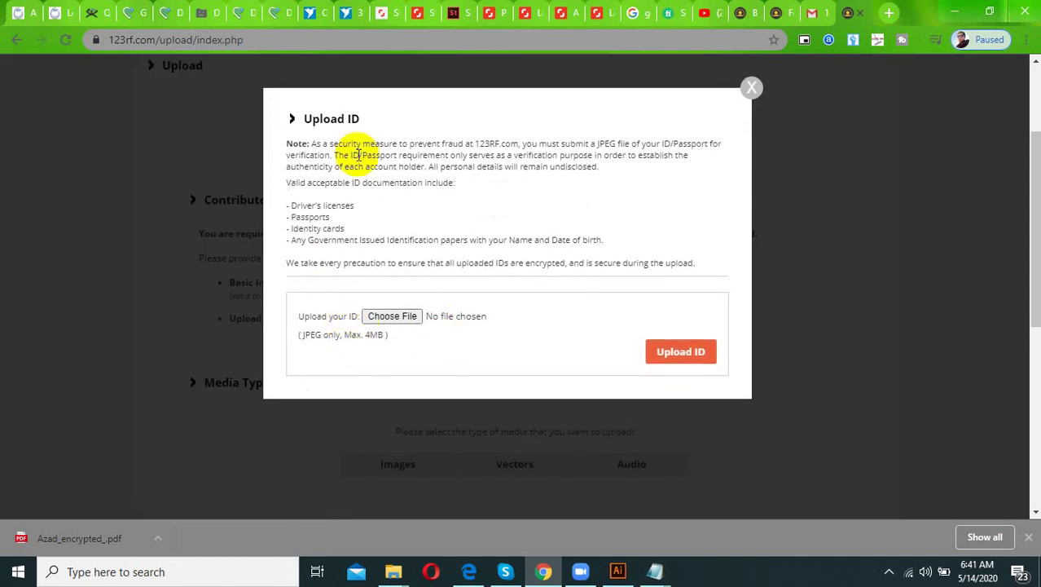
pyautogui.click(399, 319)
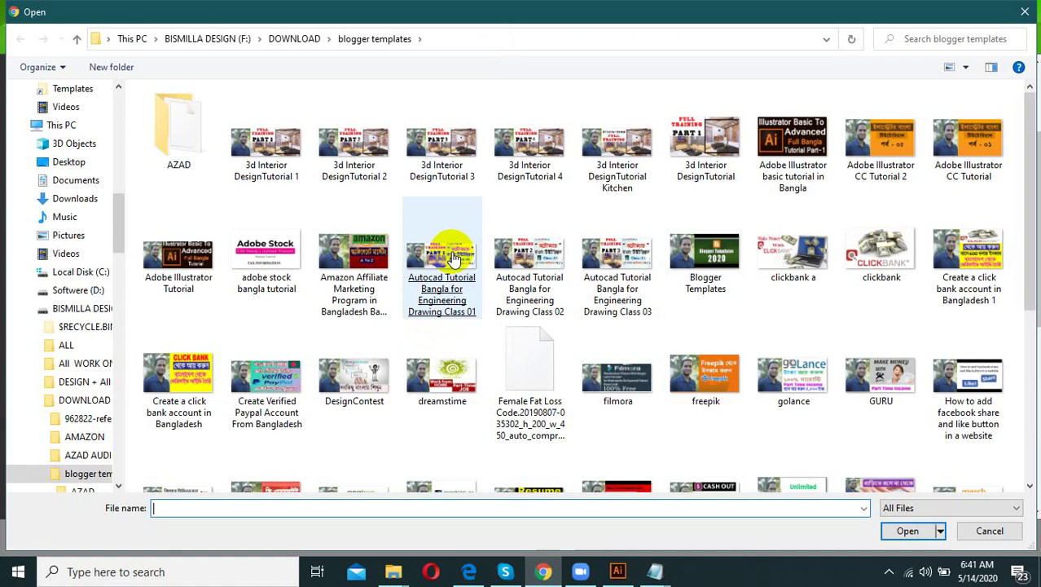
pyautogui.click(239, 43)
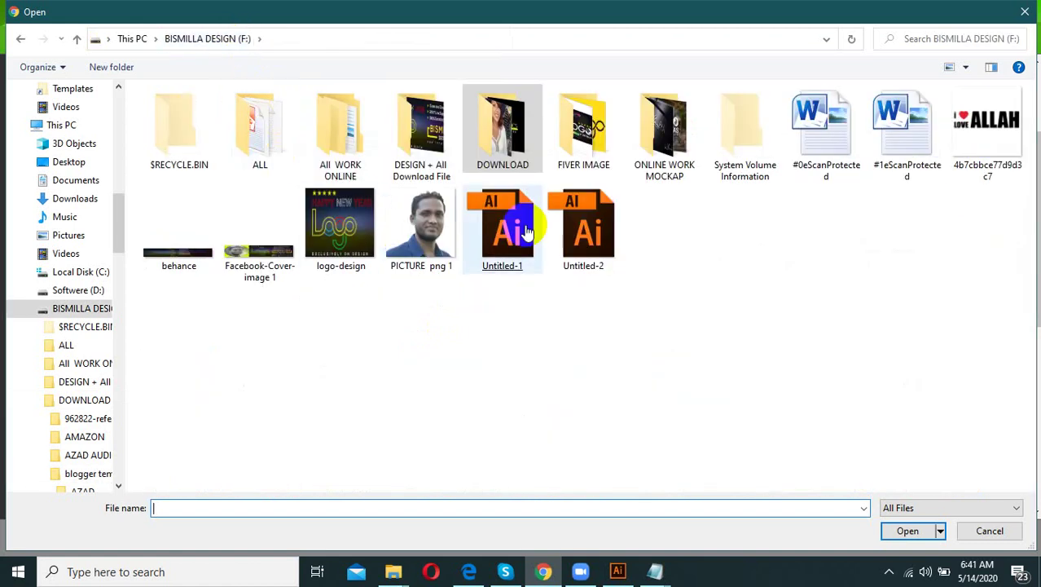
pyautogui.doubleClick(366, 150)
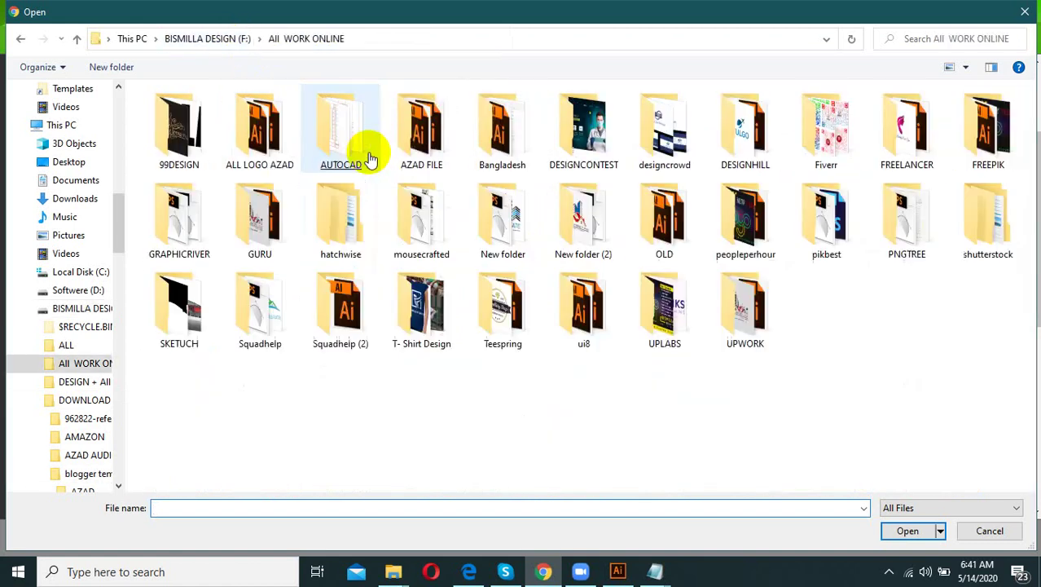
pyautogui.click(228, 41)
pyautogui.doubleClick(403, 162)
pyautogui.doubleClick(186, 134)
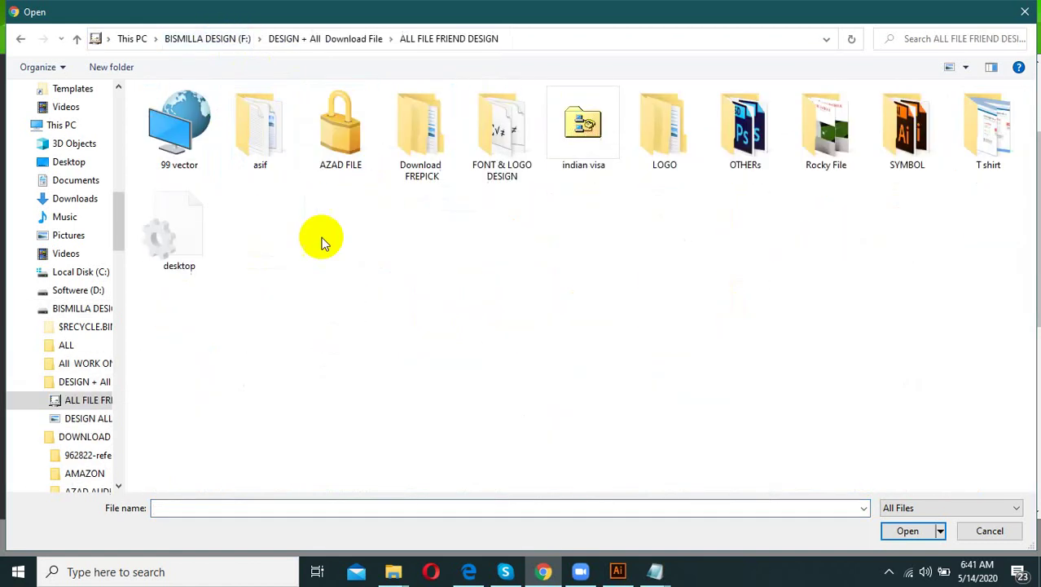
pyautogui.doubleClick(375, 183)
pyautogui.doubleClick(341, 155)
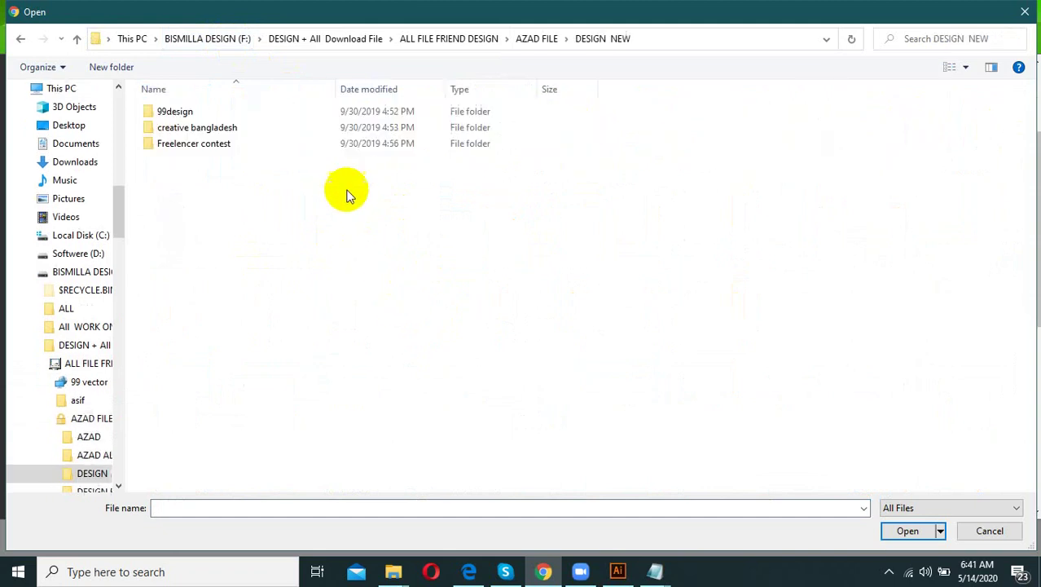
pyautogui.click(415, 38)
pyautogui.doubleClick(251, 143)
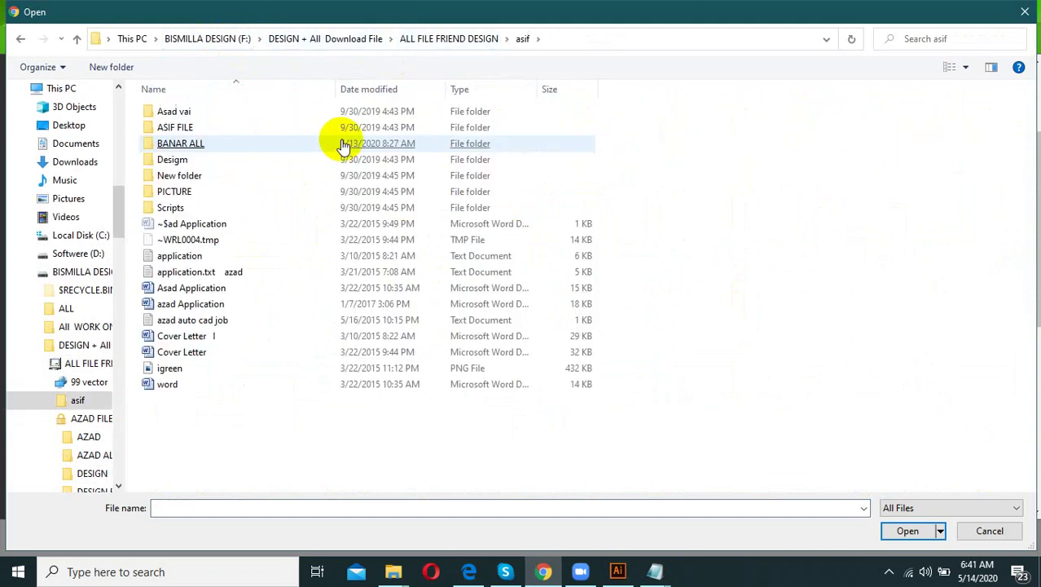
pyautogui.click(425, 38)
# Step: Choose the front ID card JPEG from the contributor's personal document folder, upload it as the ID, and close the dialog
pyautogui.doubleClick(344, 187)
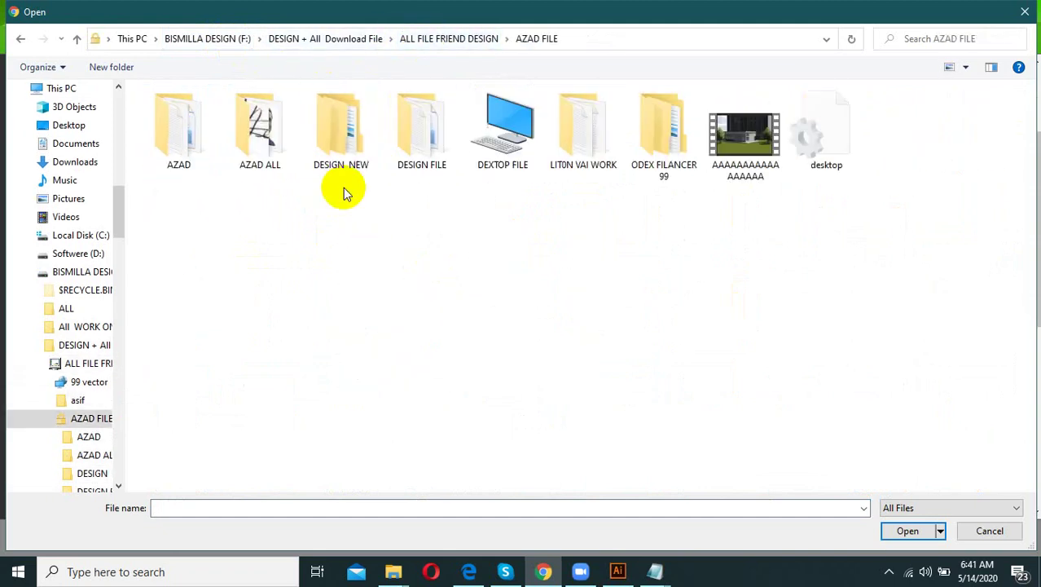
pyautogui.doubleClick(260, 131)
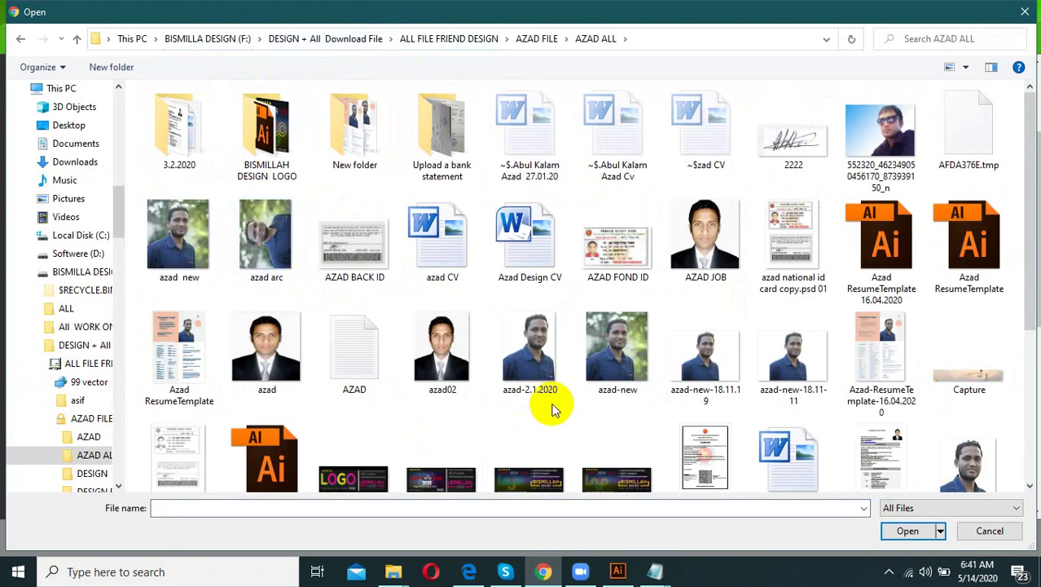
pyautogui.click(891, 575)
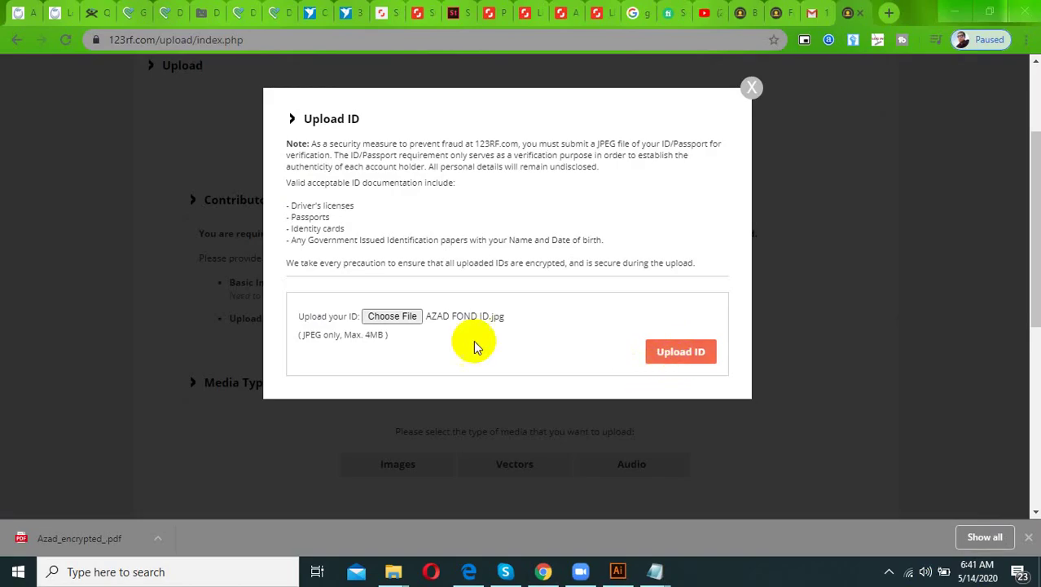
pyautogui.click(662, 351)
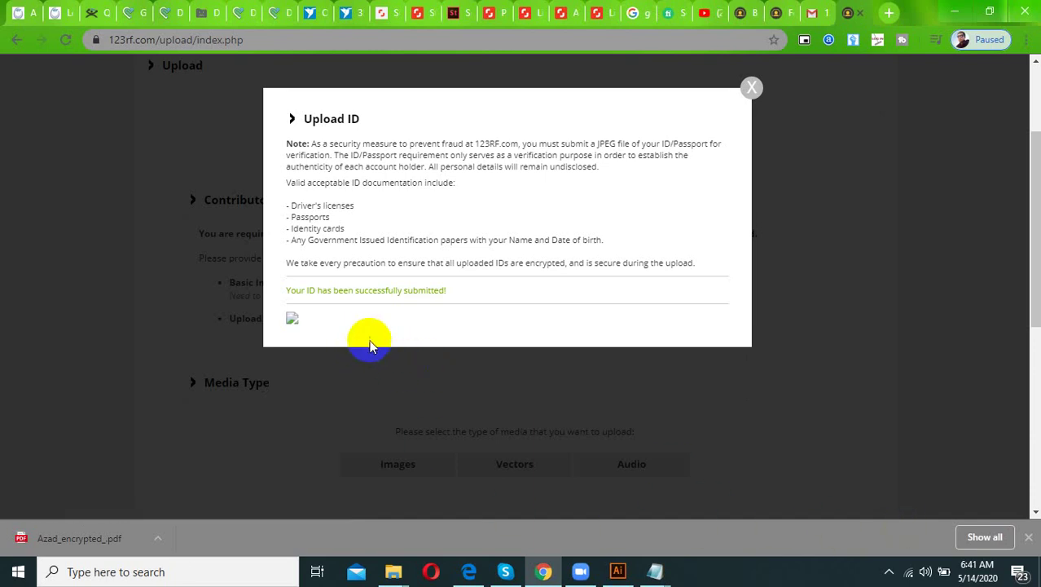
pyautogui.scroll(-3, 531, 359)
pyautogui.scroll(4, 570, 363)
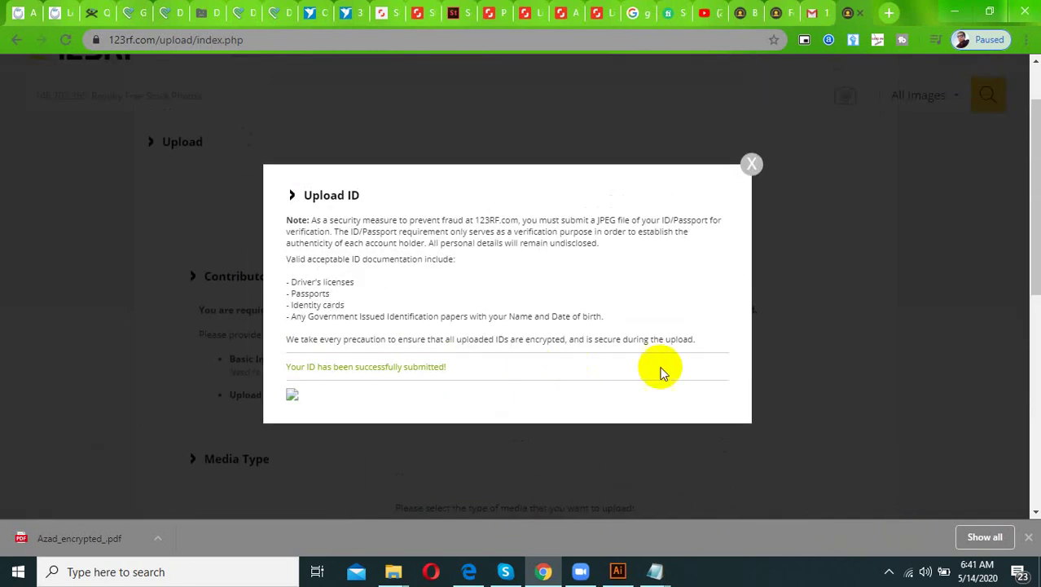
pyautogui.click(889, 571)
pyautogui.click(782, 405)
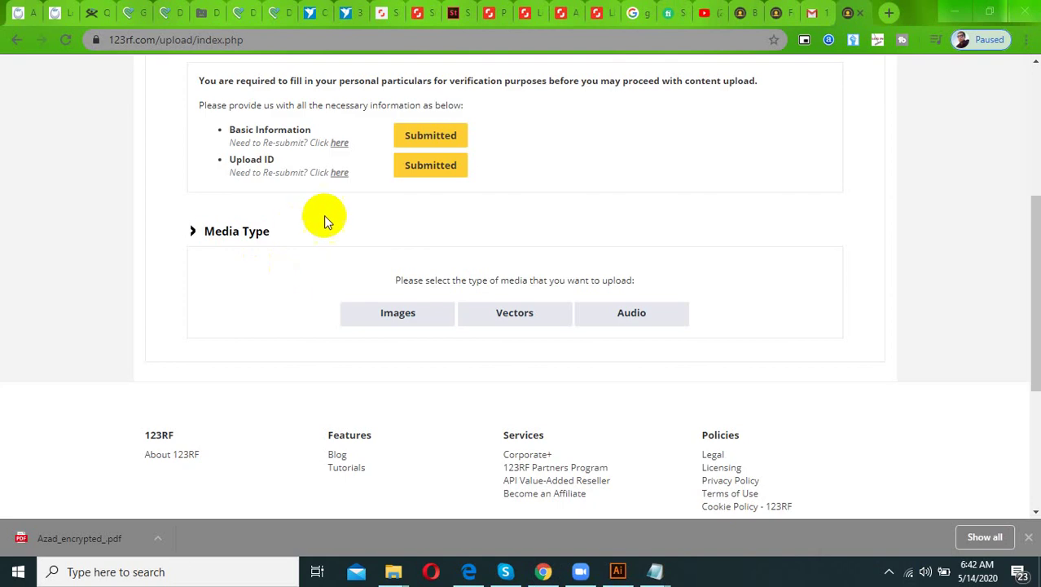
# Step: Select Vectors as the media type and Web Form Uploader as the upload method
pyautogui.scroll(5, 325, 218)
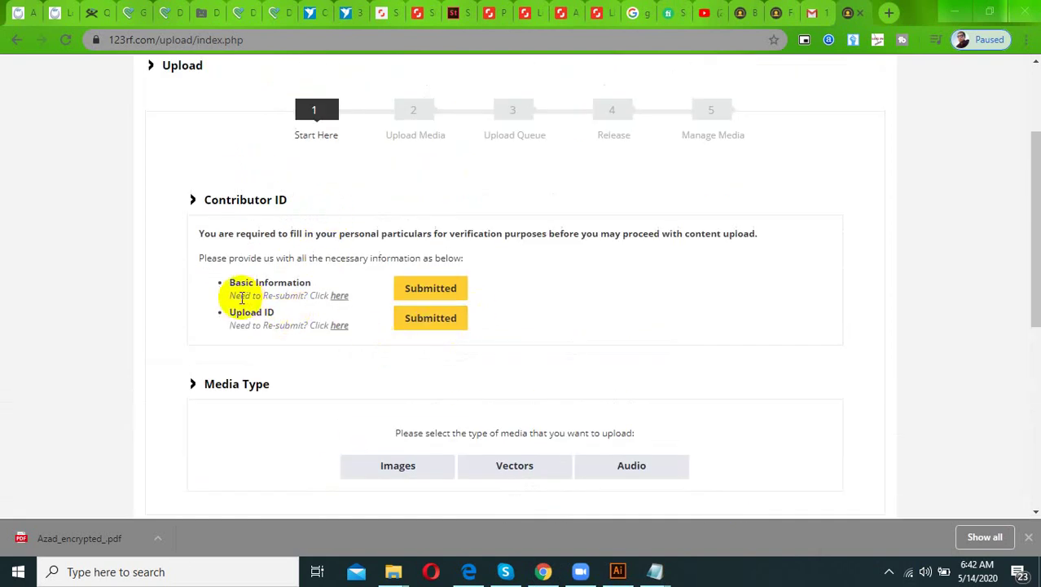
pyautogui.scroll(-1, 264, 323)
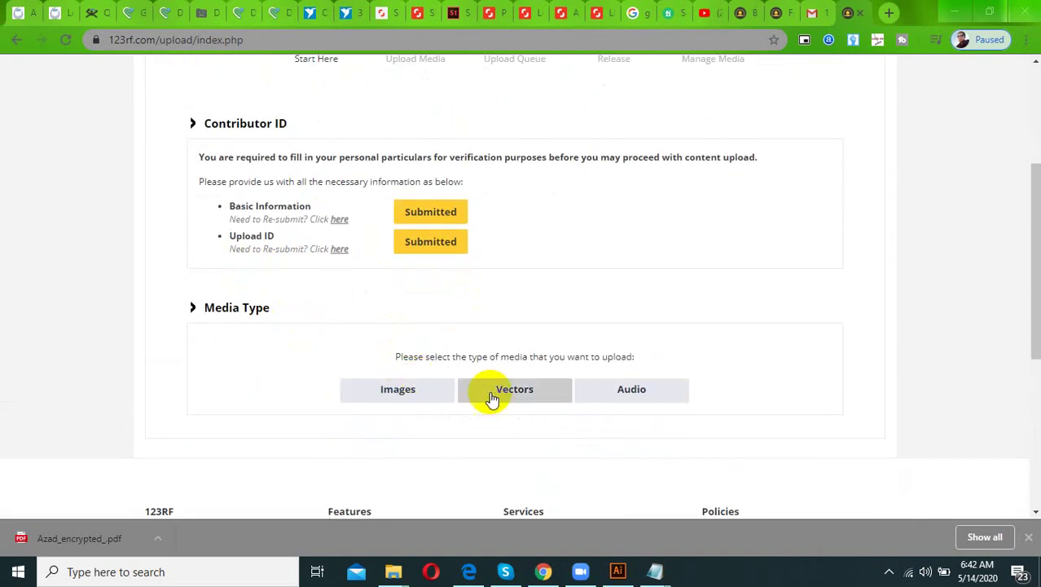
pyautogui.click(522, 398)
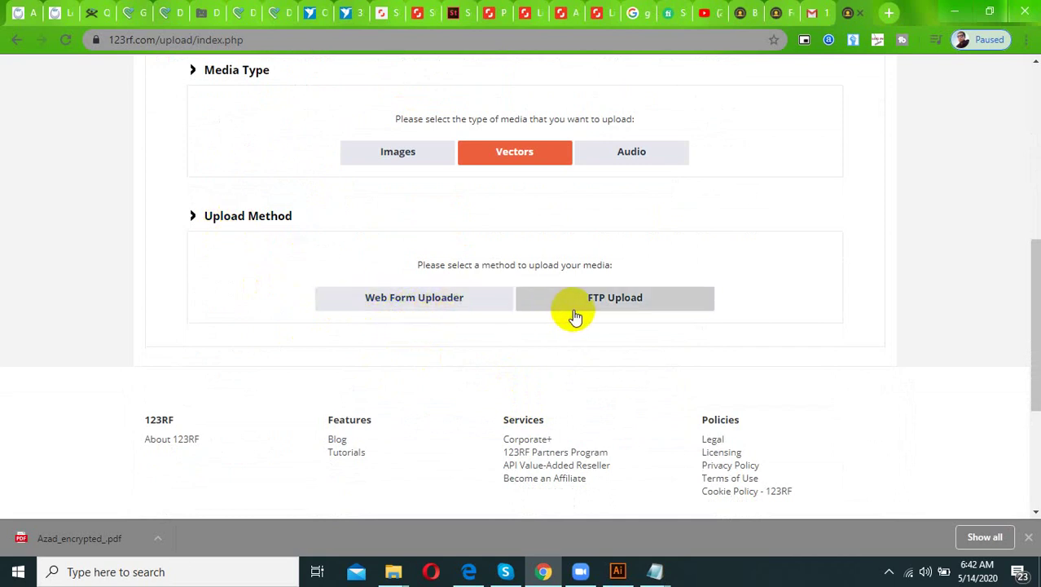
pyautogui.click(437, 315)
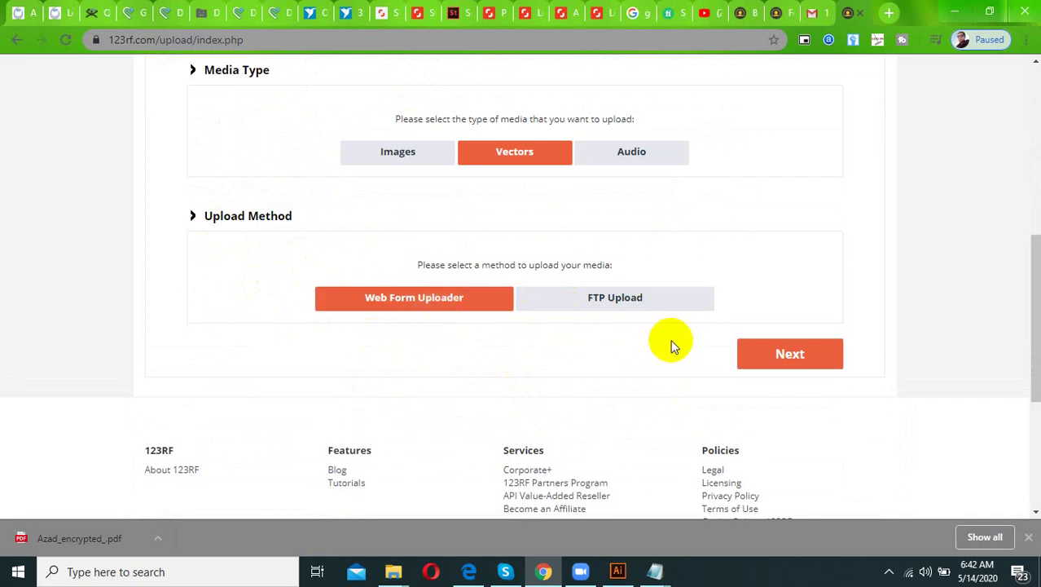
# Step: Try Images as the media type with Royalty Free as the image type
pyautogui.click(889, 573)
pyautogui.click(412, 161)
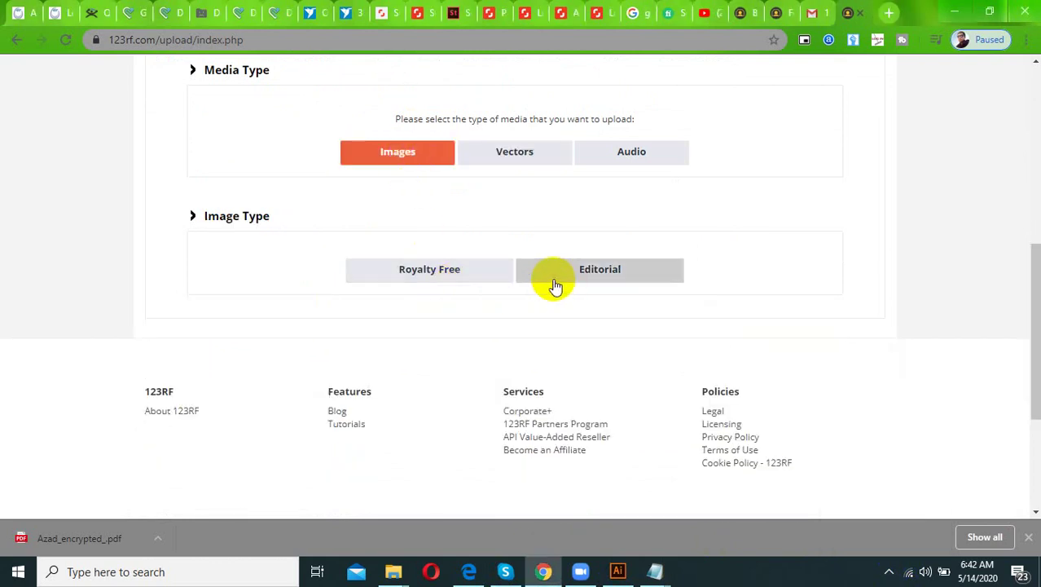
pyautogui.click(477, 281)
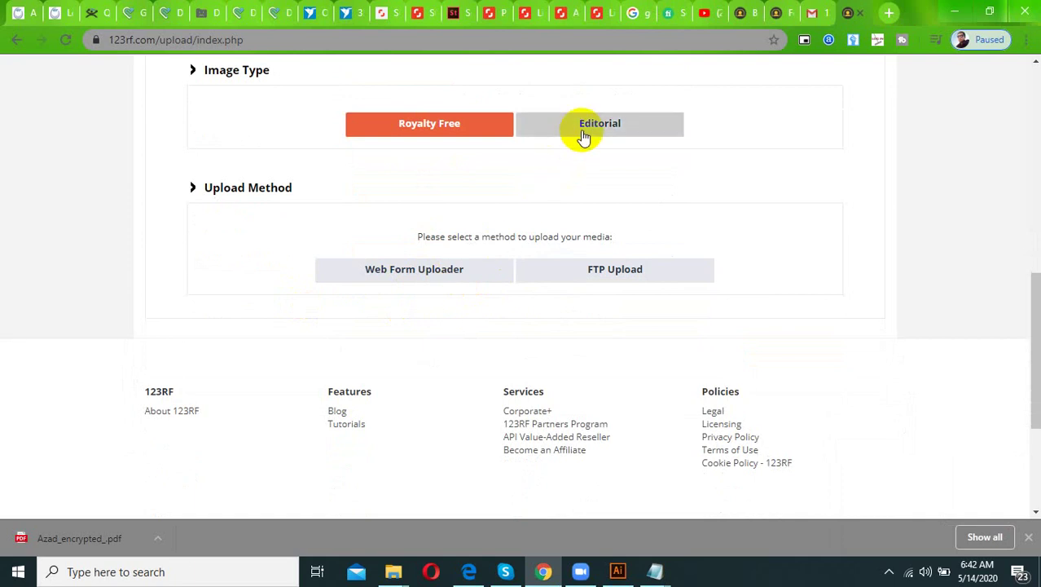
# Step: Choose Vectors as the media type and Web Form Uploader as the upload method, and continue to the Upload Media stage
pyautogui.scroll(1, 420, 260)
pyautogui.click(514, 92)
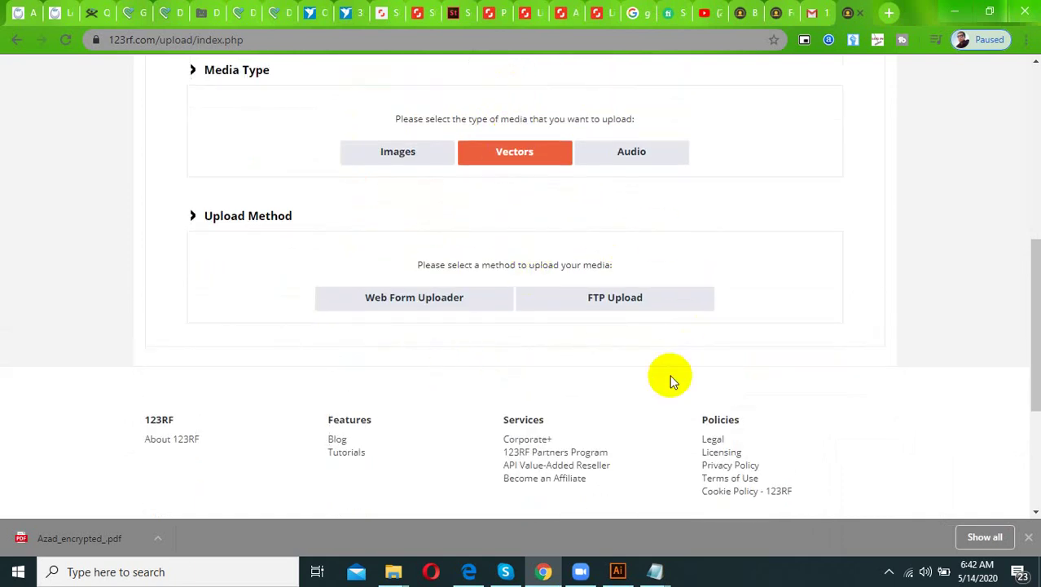
pyautogui.click(432, 305)
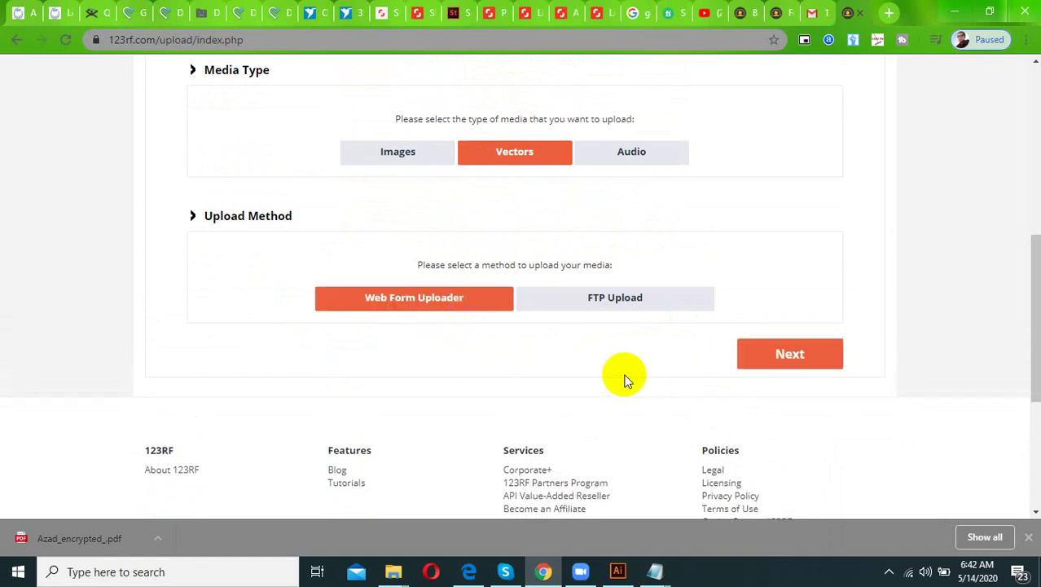
pyautogui.click(891, 564)
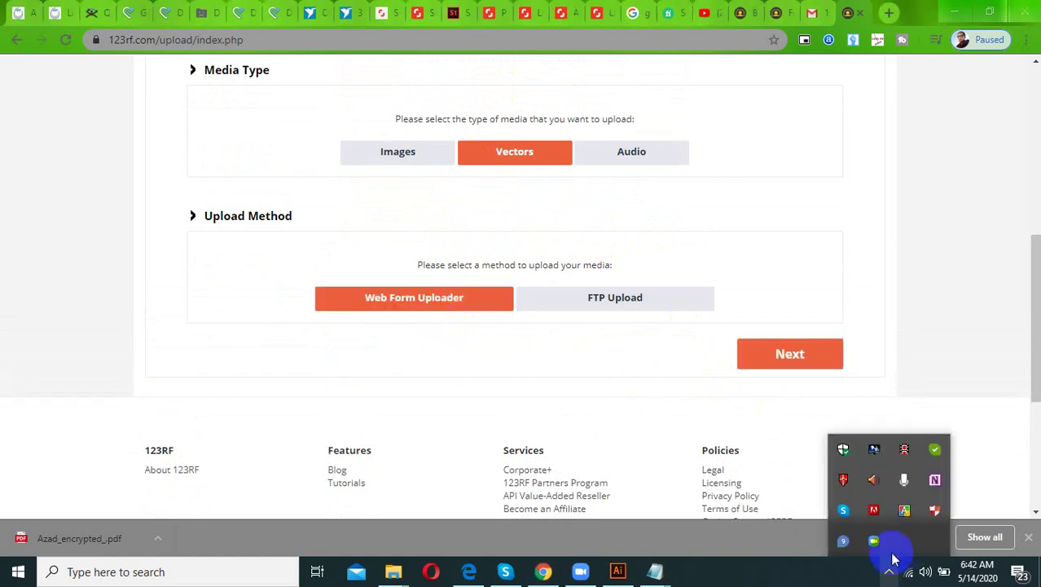
pyautogui.scroll(4, 477, 280)
pyautogui.scroll(-3, 477, 280)
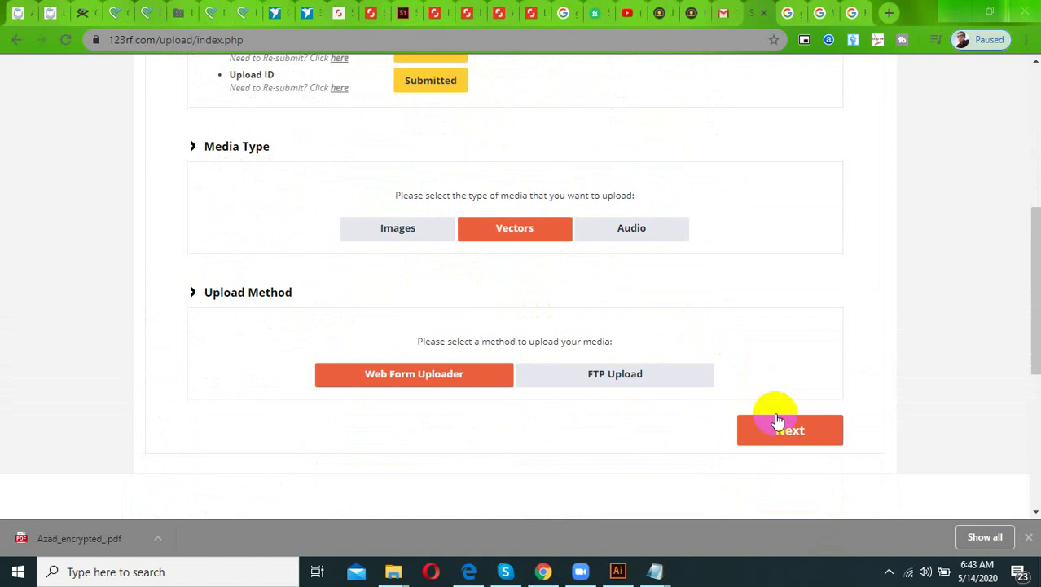
pyautogui.click(779, 425)
# Step: Select Vector Illustration as the kind of media for the upload
pyautogui.scroll(-2, 551, 376)
pyautogui.scroll(-1, 377, 344)
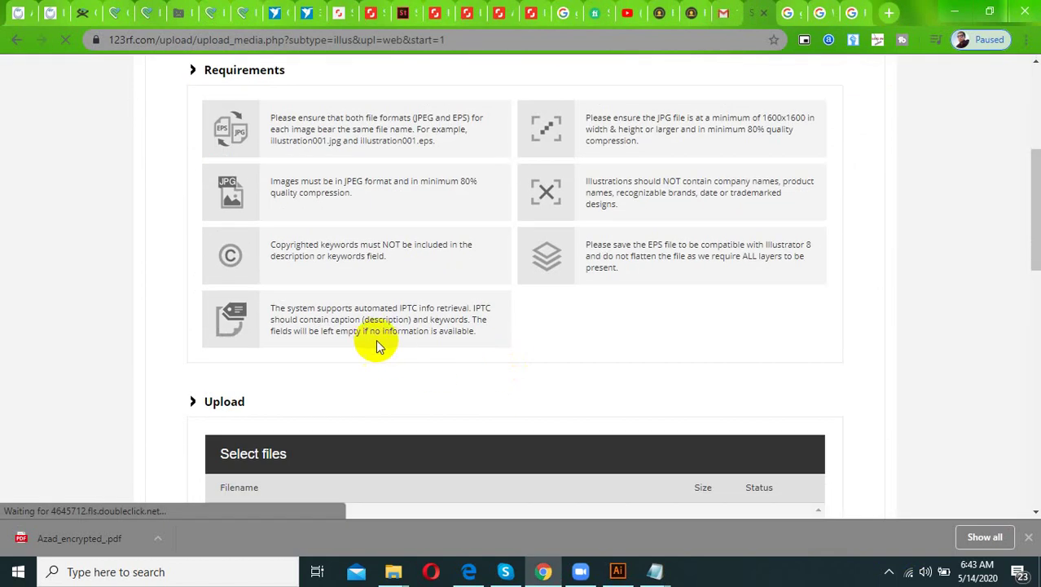
pyautogui.scroll(3, 379, 326)
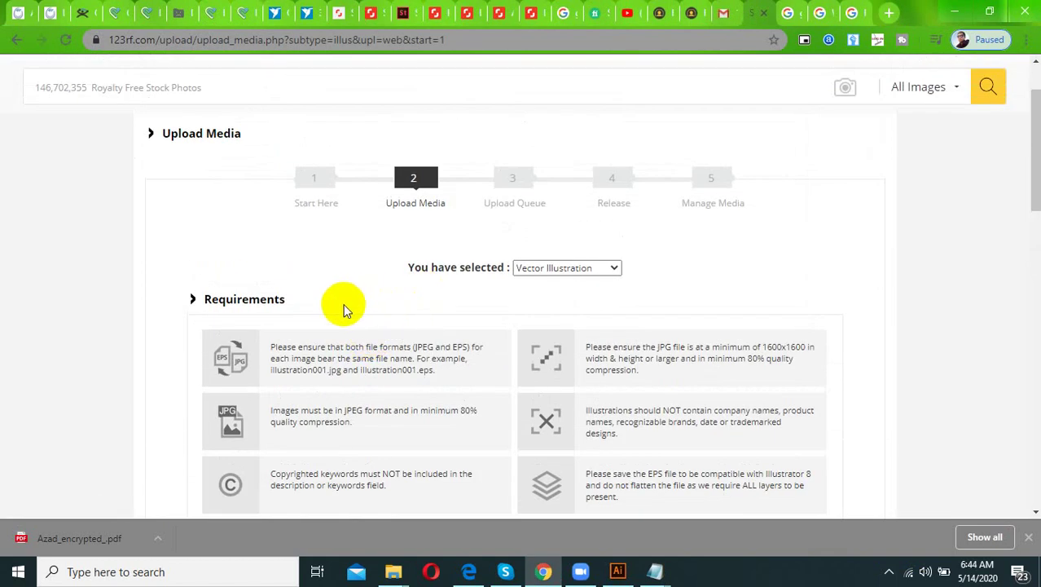
pyautogui.click(564, 275)
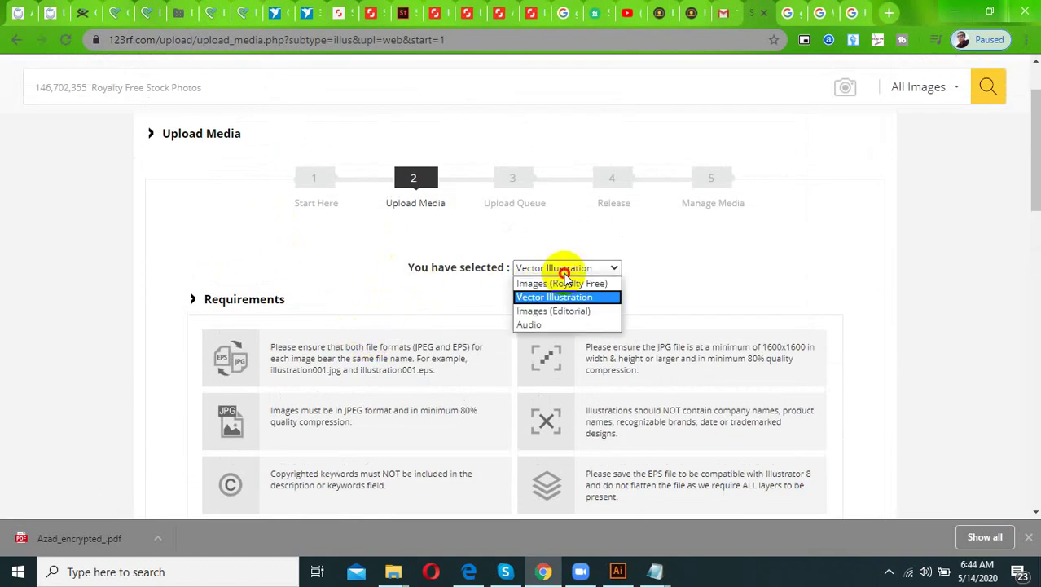
pyautogui.click(559, 296)
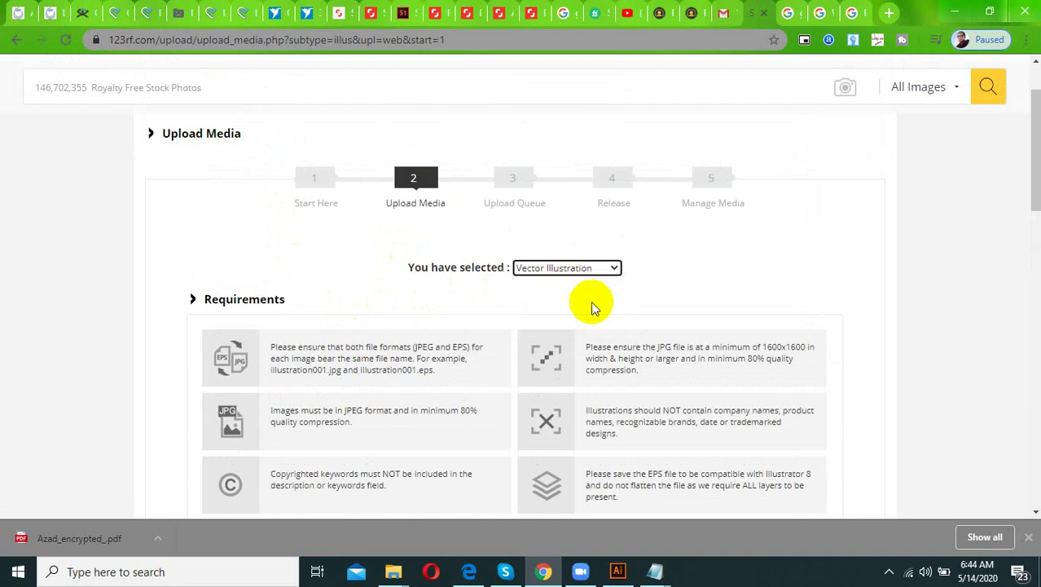
# Step: Review the vector file requirements and the file chooser for adding files, closing the chooser without selecting anything
pyautogui.scroll(-2, 489, 326)
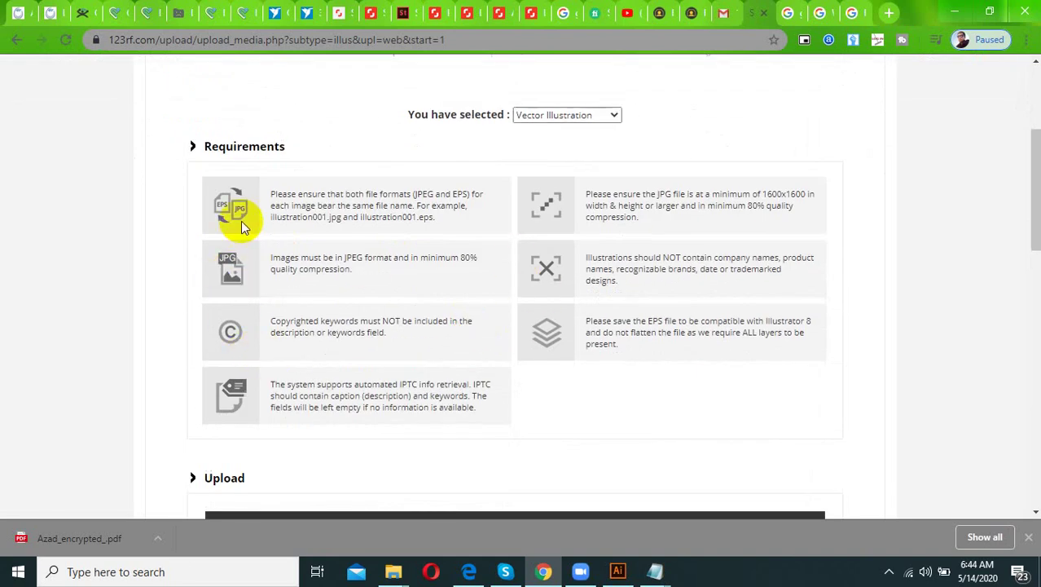
pyautogui.scroll(-3, 278, 335)
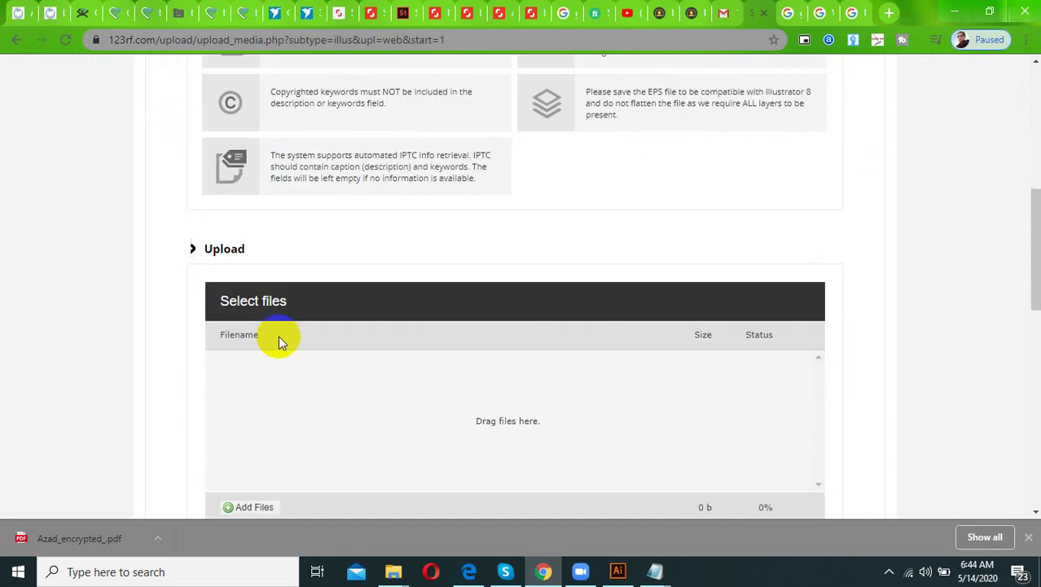
pyautogui.scroll(-2, 524, 310)
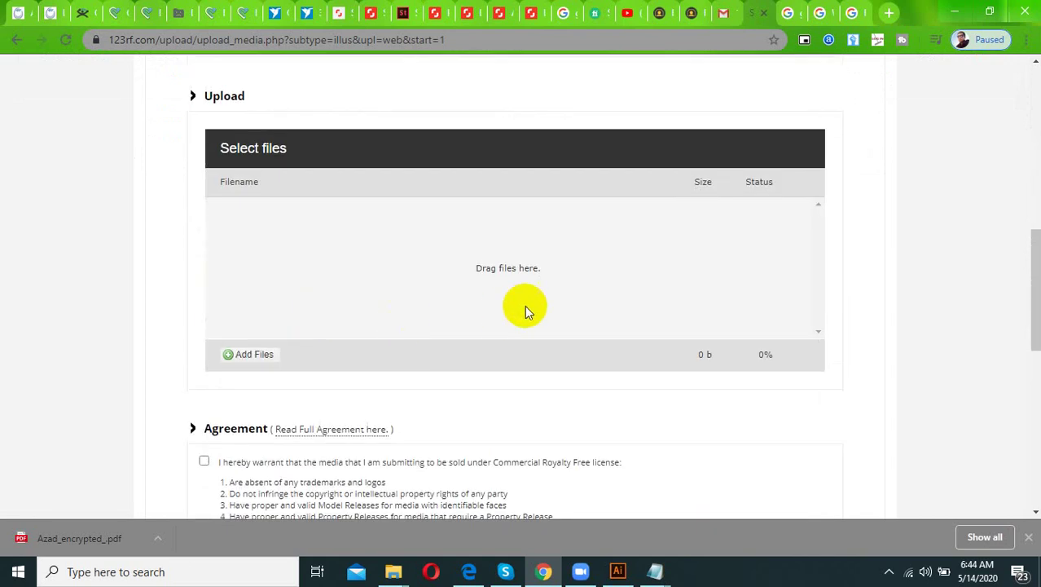
pyautogui.click(246, 356)
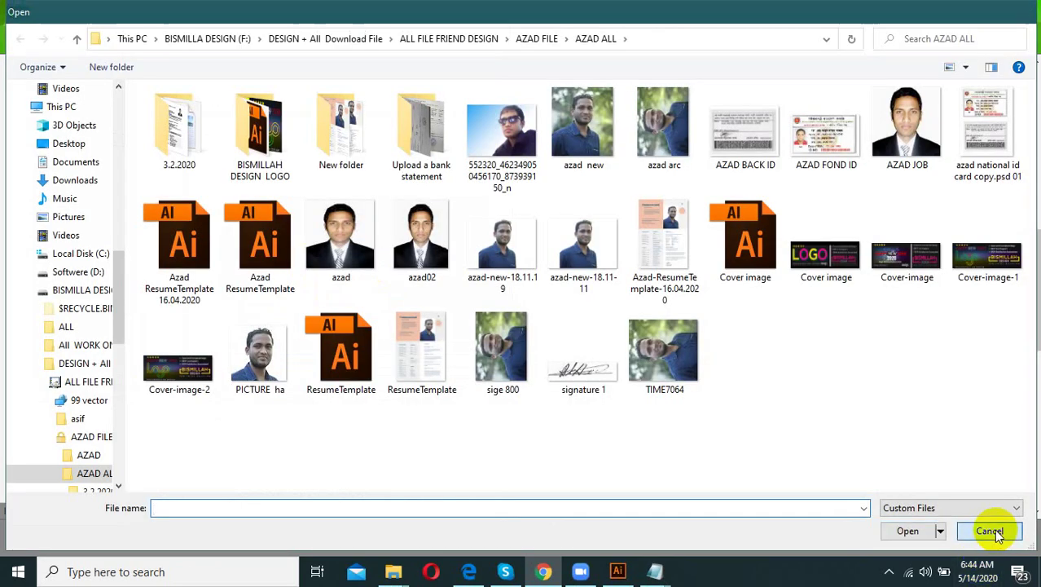
pyautogui.click(988, 529)
# Step: Accept the warranty statement for media submitted under the Commercial Royalty Free license
pyautogui.scroll(-3, 472, 418)
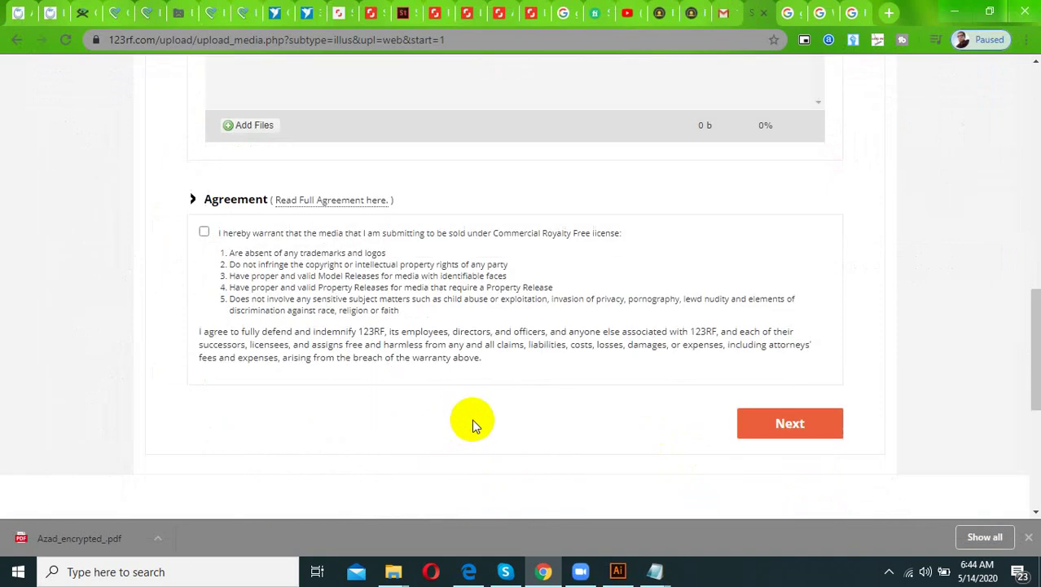
pyautogui.scroll(2, 607, 340)
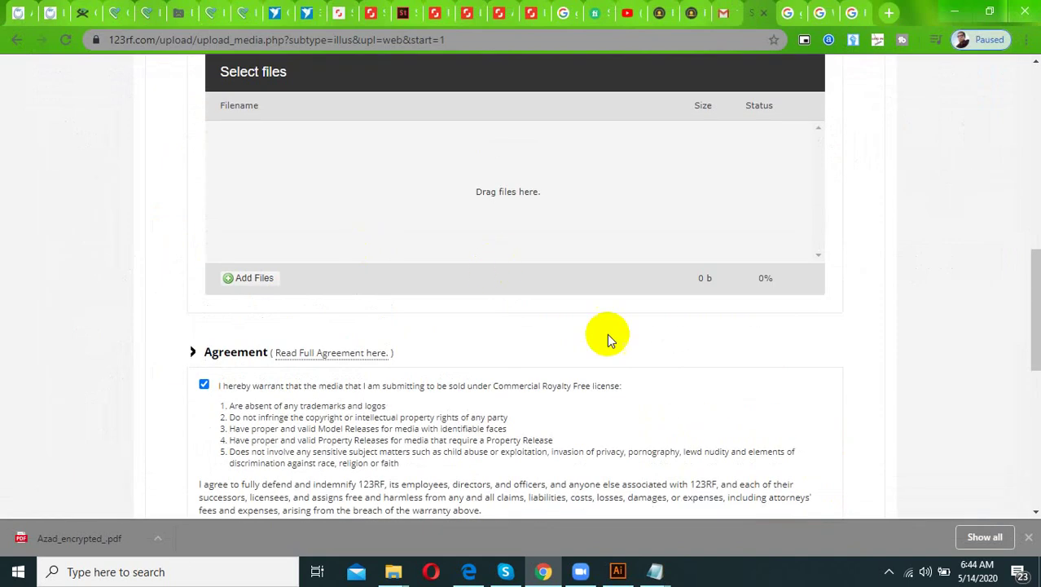
pyautogui.click(889, 571)
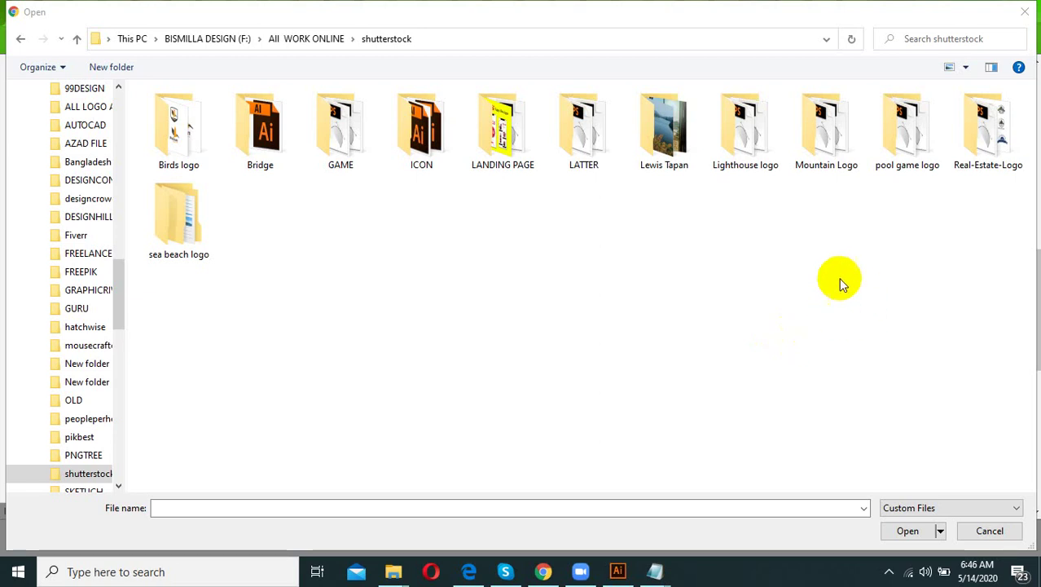
# Step: Open the Lighthouse logo folder in the file chooser and preview Lighthouse logo in Illustrator, ignoring the missing link and retaining 9-slice scaling
pyautogui.doubleClick(763, 171)
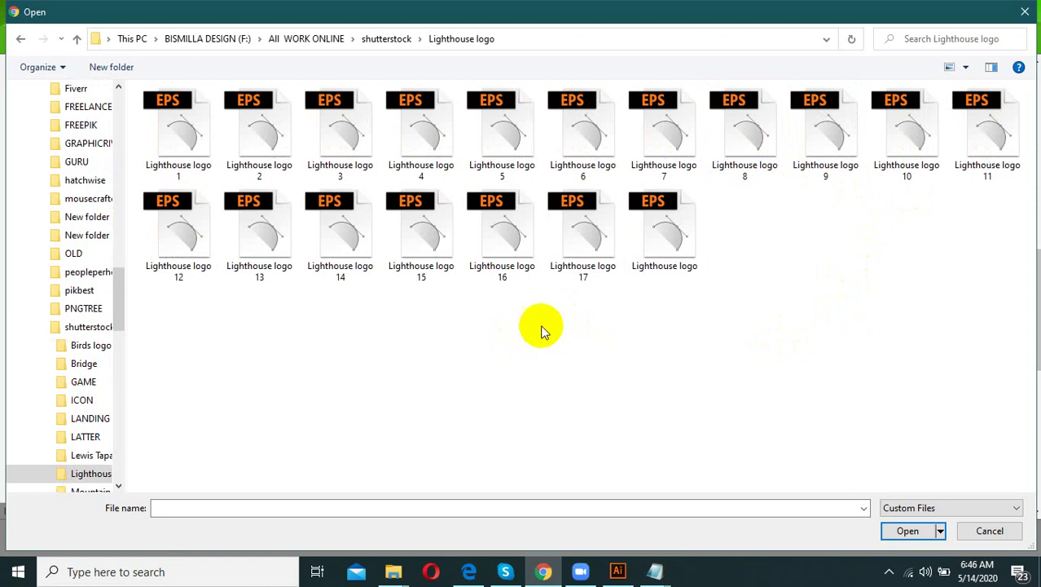
pyautogui.click(665, 242)
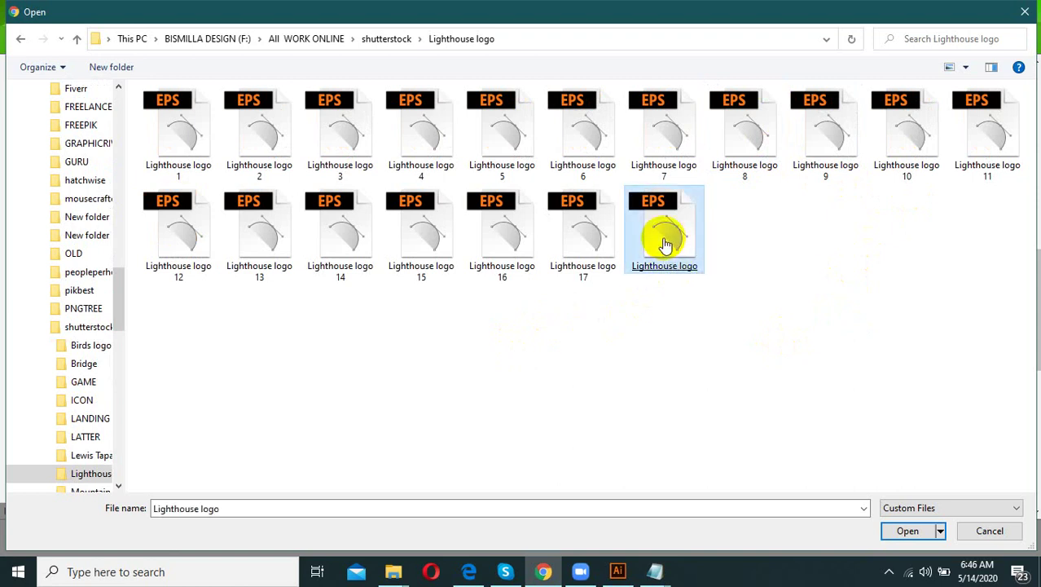
pyautogui.rightClick(668, 237)
pyautogui.click(699, 251)
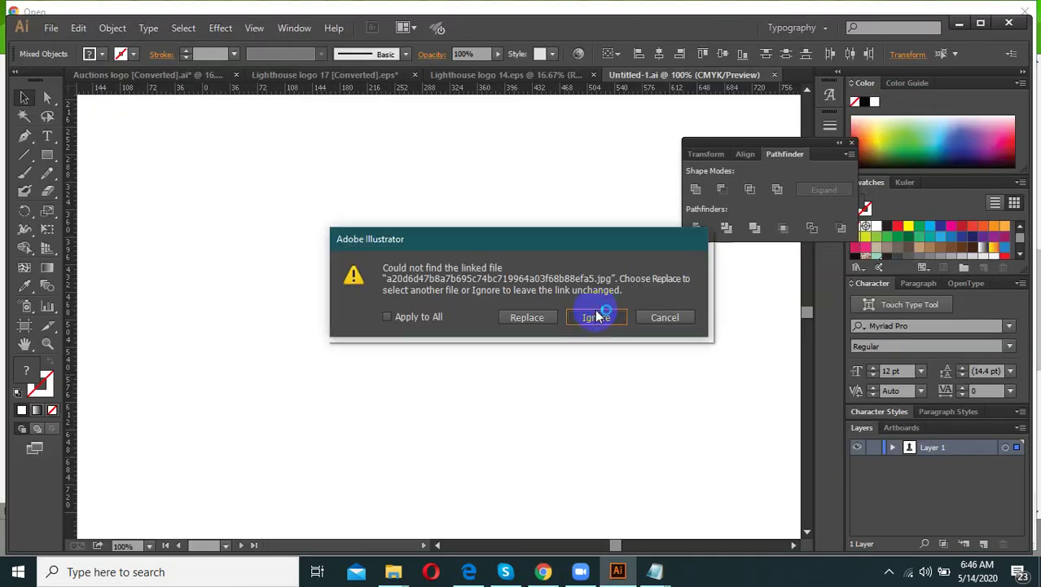
pyautogui.click(593, 314)
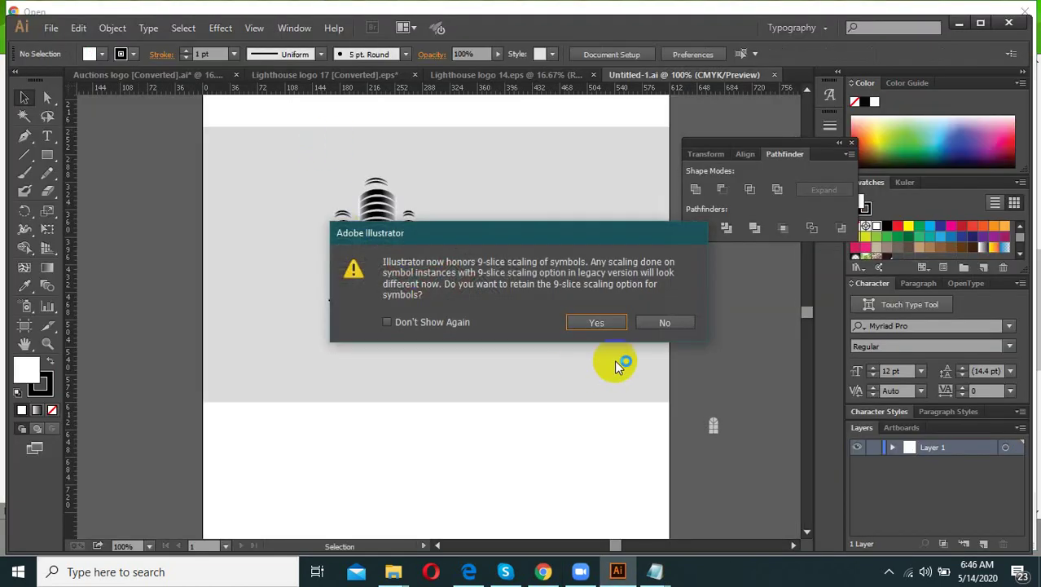
pyautogui.click(596, 323)
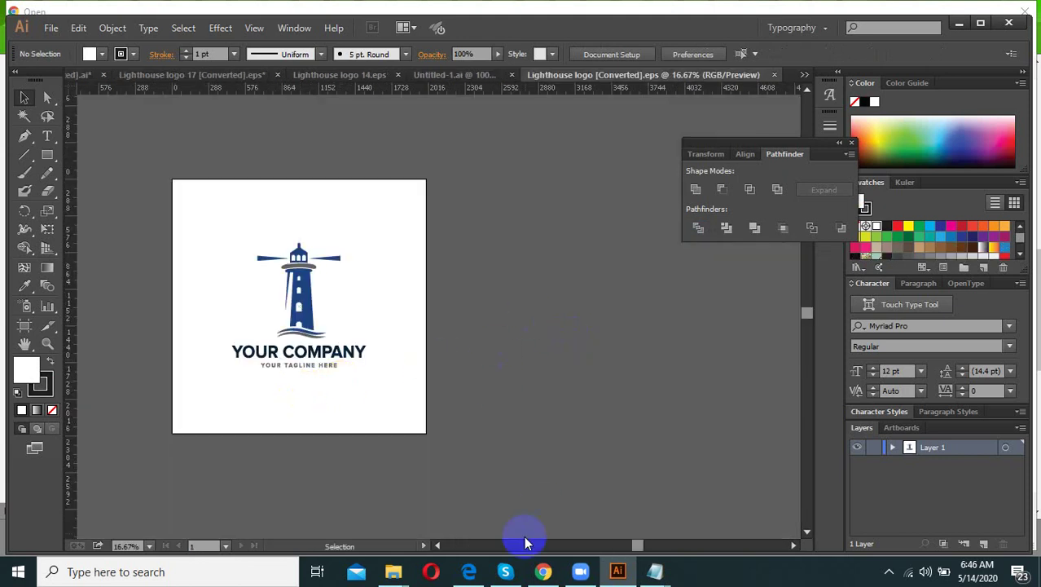
# Step: Switch to File Explorer and browse to All WORK ONLINE > shutterstock > Lighthouse logo
pyautogui.moveTo(394, 570)
pyautogui.click(326, 499)
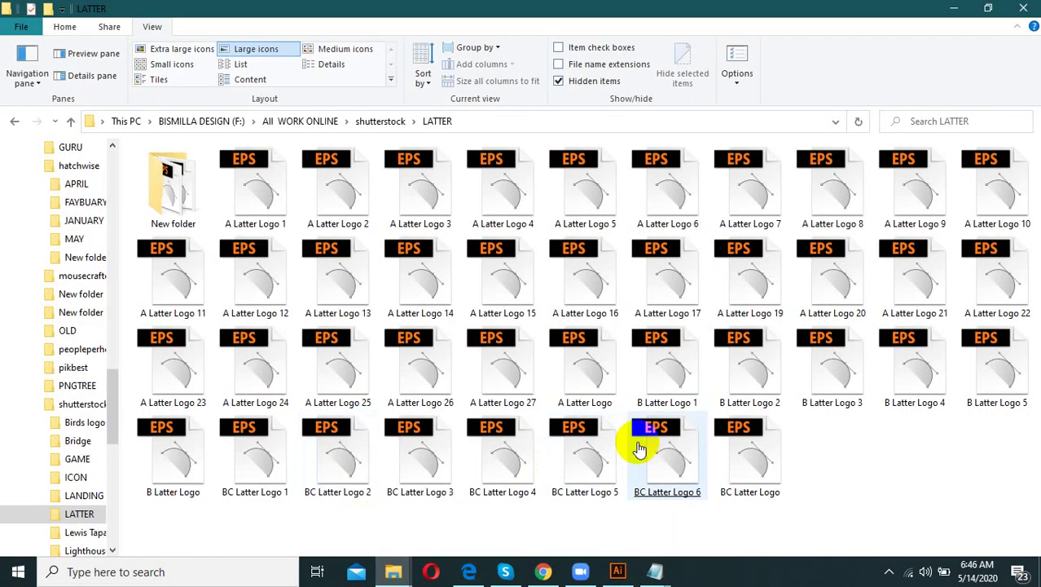
pyautogui.click(320, 124)
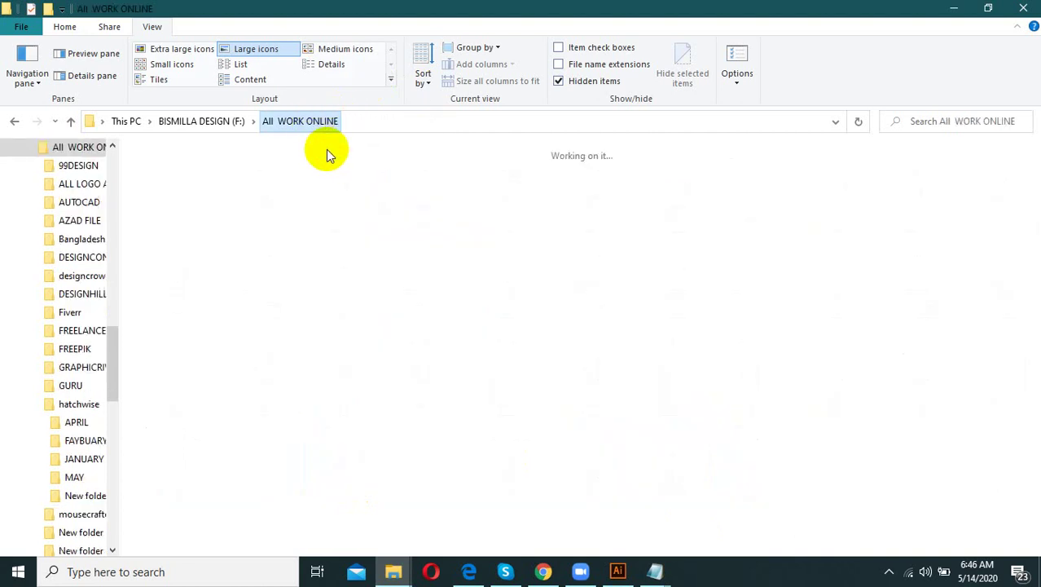
pyautogui.doubleClick(607, 382)
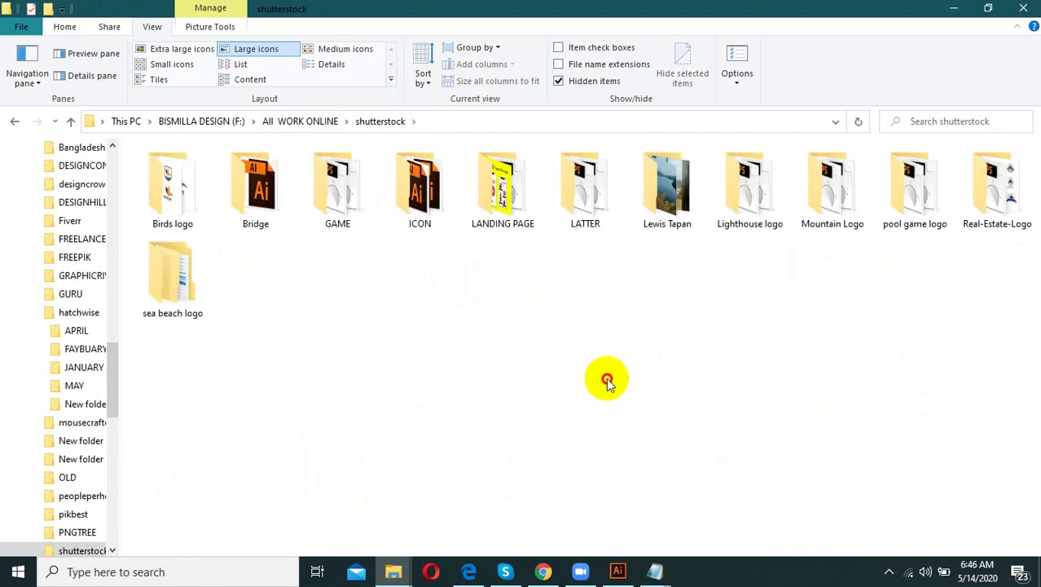
pyautogui.doubleClick(743, 200)
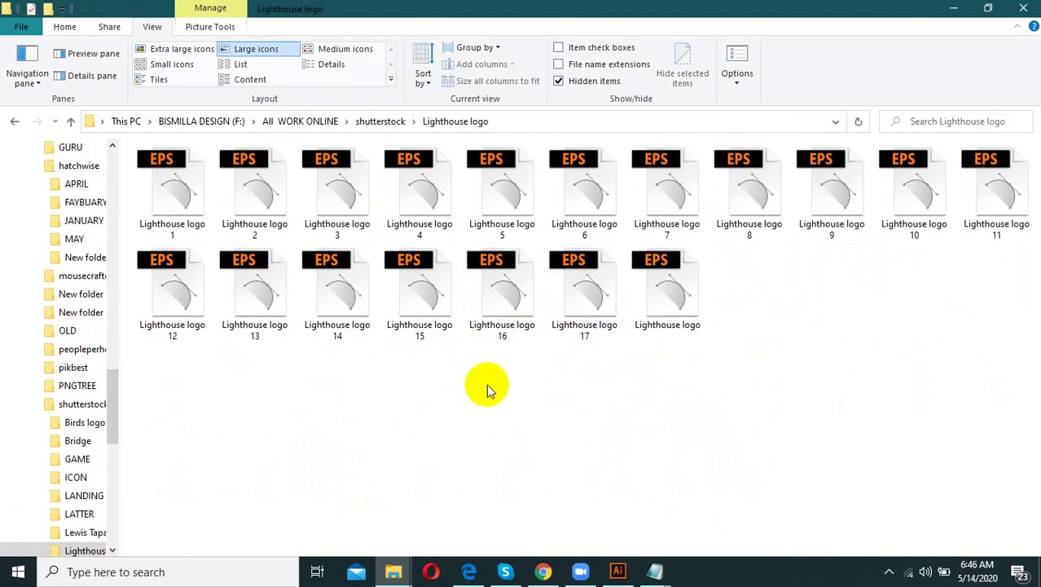
# Step: Open Lighthouse logo 13 in Illustrator to check its artwork
pyautogui.rightClick(272, 298)
pyautogui.click(308, 233)
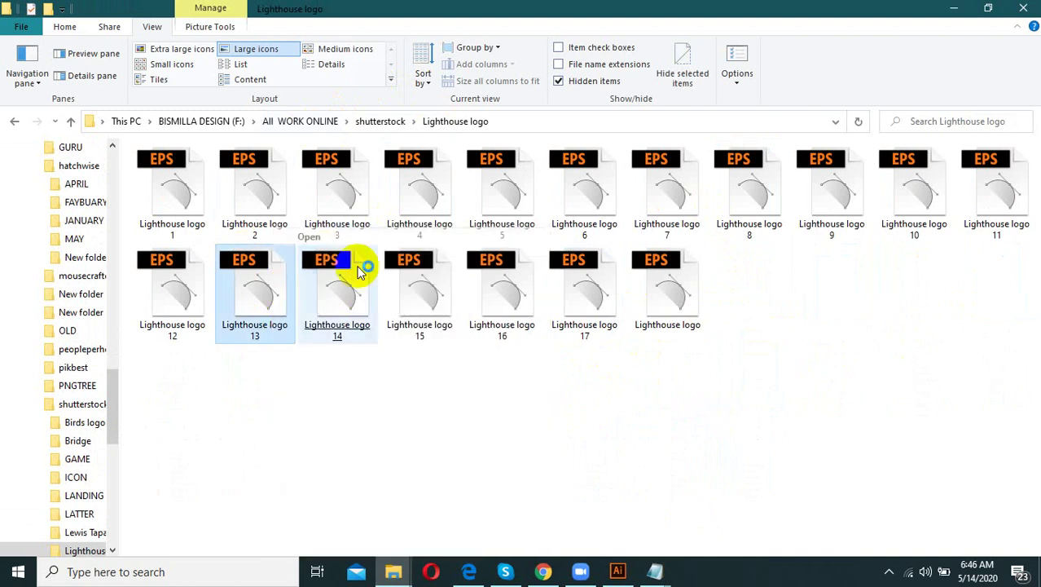
pyautogui.click(599, 326)
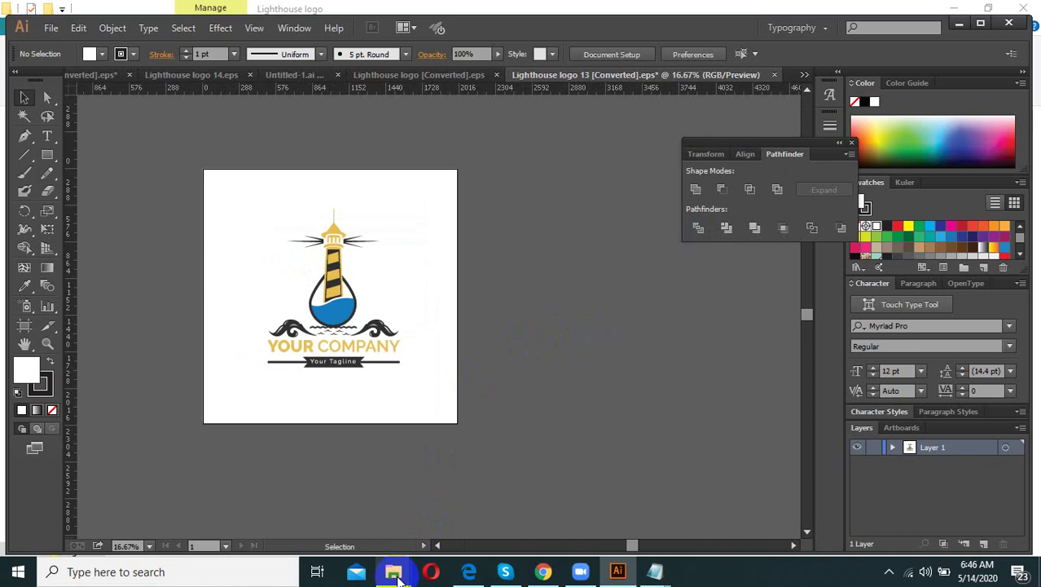
# Step: Return to the Lighthouse logo folder and open Lighthouse logo 17 in Illustrator to check its artwork
pyautogui.moveTo(397, 576)
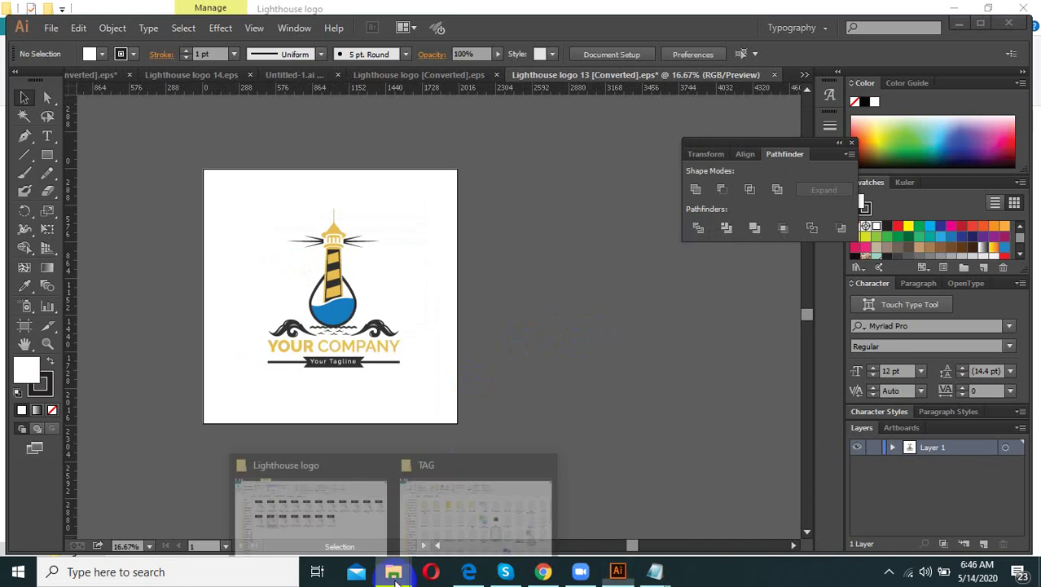
pyautogui.click(310, 501)
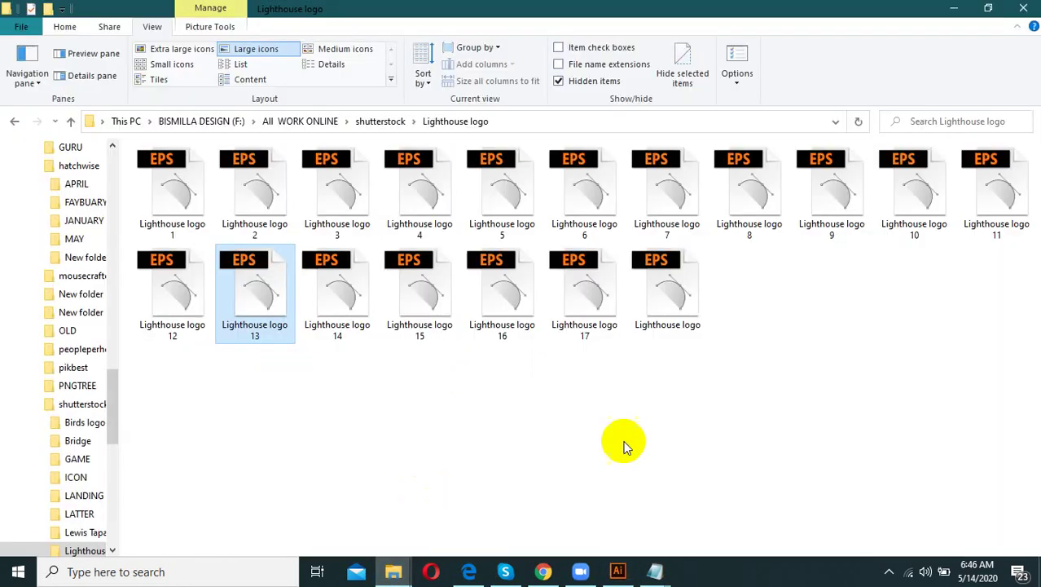
pyautogui.rightClick(579, 281)
pyautogui.click(613, 232)
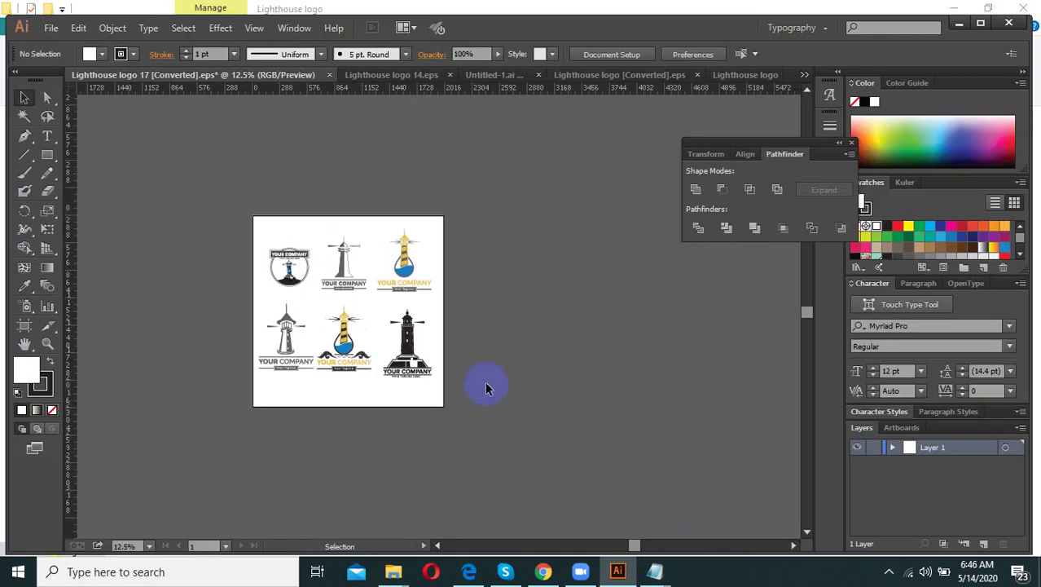
pyautogui.click(394, 570)
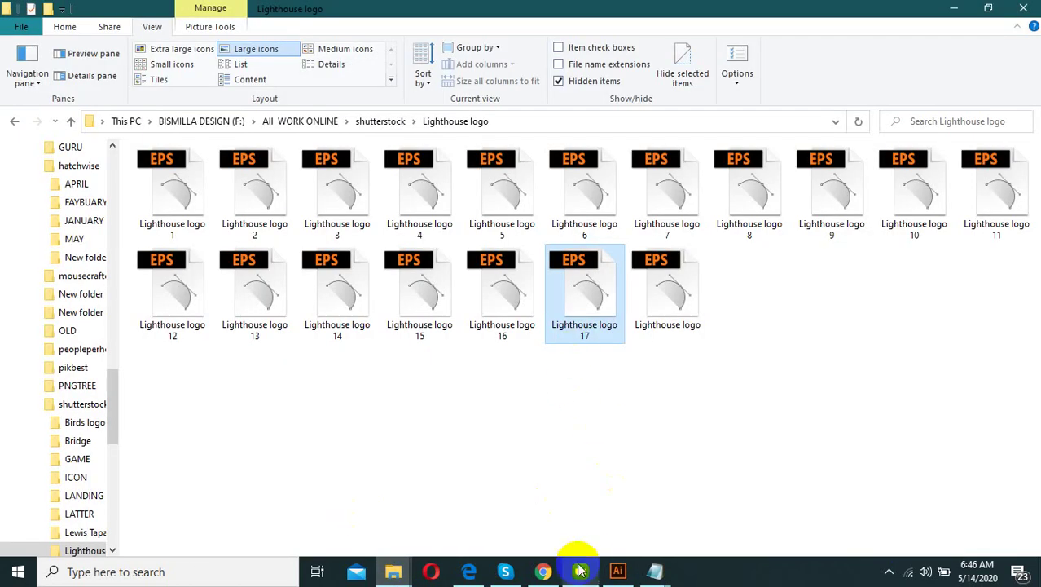
pyautogui.click(592, 291)
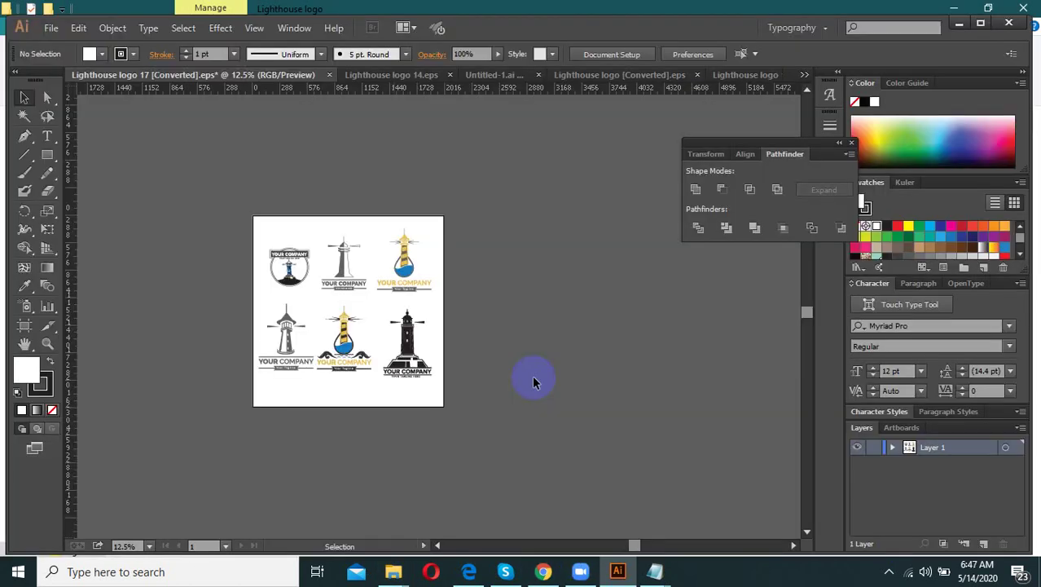
# Step: Switch back to Chrome's file chooser and add Lighthouse logo 17.eps to the upload
pyautogui.click(542, 572)
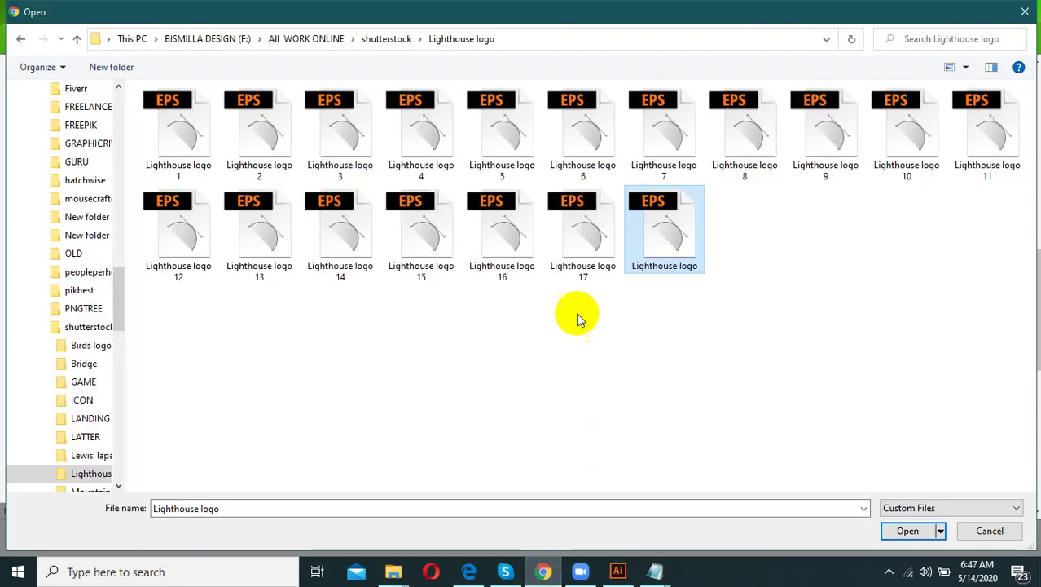
pyautogui.click(576, 263)
pyautogui.doubleClick(576, 262)
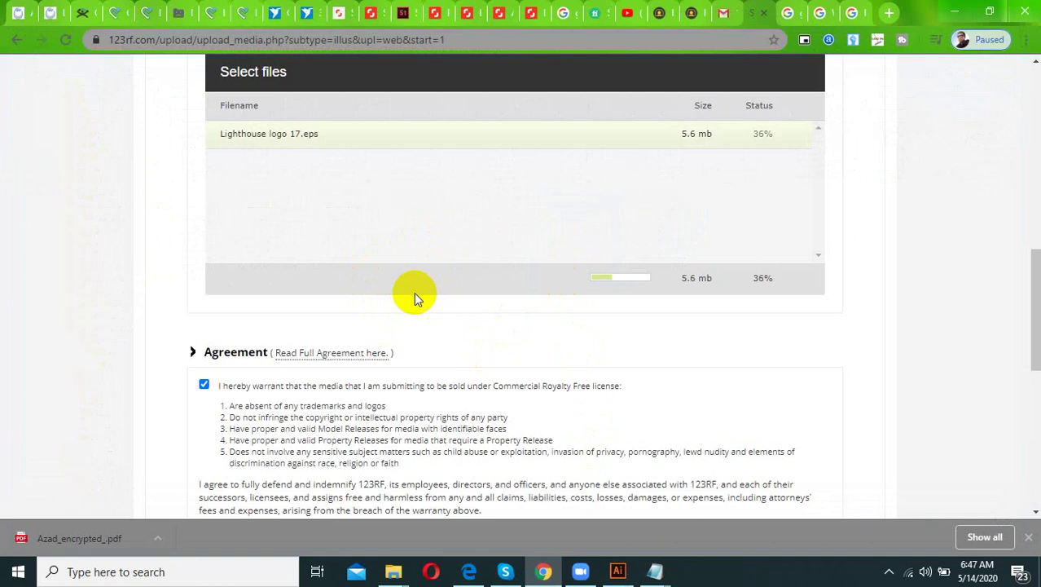
# Step: Check the upload queue entry for Lighthouse logo 17.eps and continue to the Release stage
pyautogui.click(889, 573)
pyautogui.scroll(-2, 782, 424)
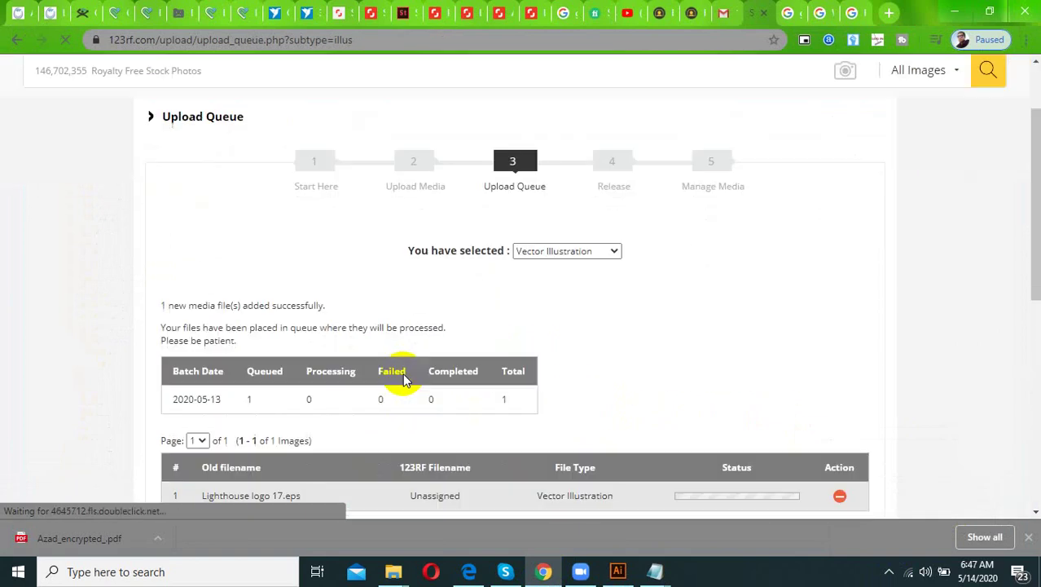
pyautogui.scroll(-6, 323, 376)
pyautogui.scroll(1, 349, 372)
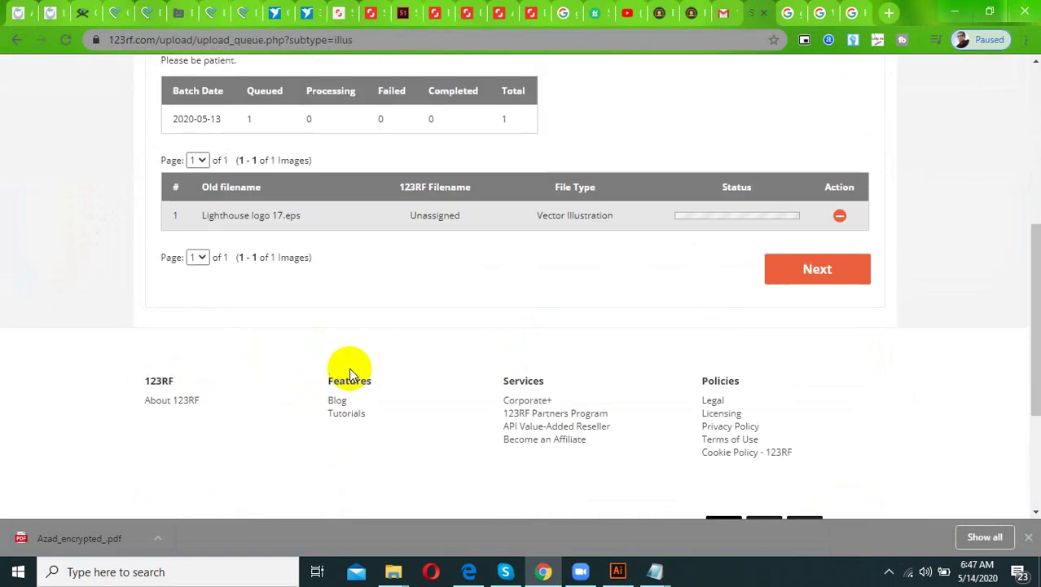
pyautogui.scroll(3, 384, 303)
pyautogui.scroll(-2, 524, 392)
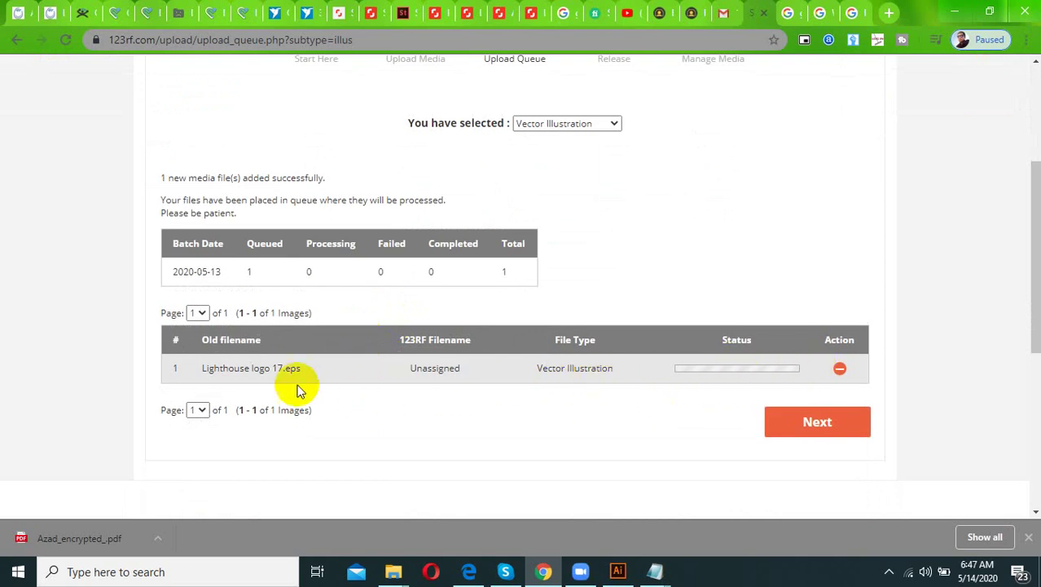
pyautogui.scroll(1, 310, 334)
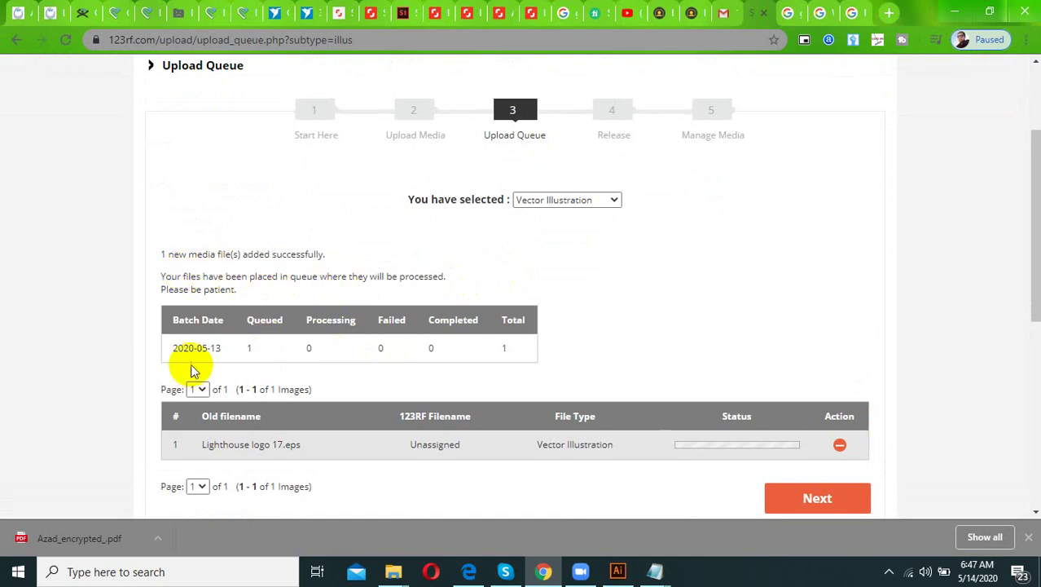
pyautogui.scroll(-3, 506, 407)
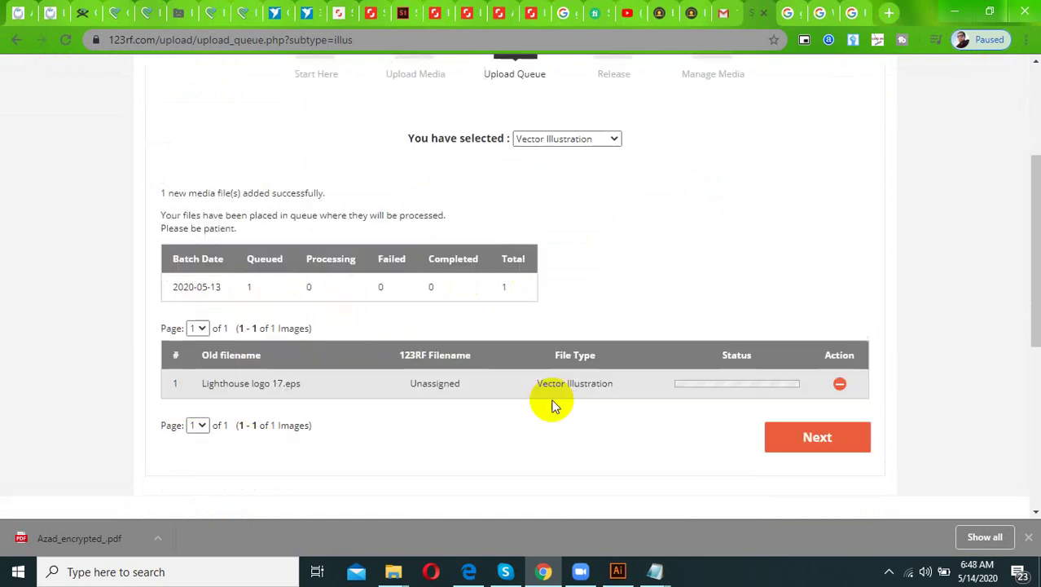
pyautogui.click(807, 277)
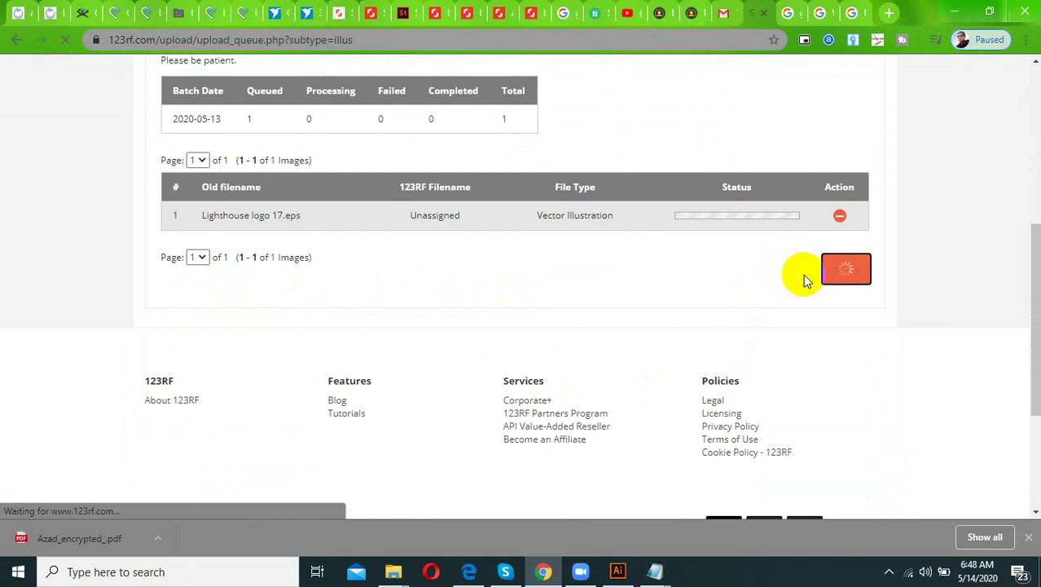
# Step: Keep Vector Illustration as the media type and answer Yes to whether the media requires a release
pyautogui.scroll(-3, 328, 413)
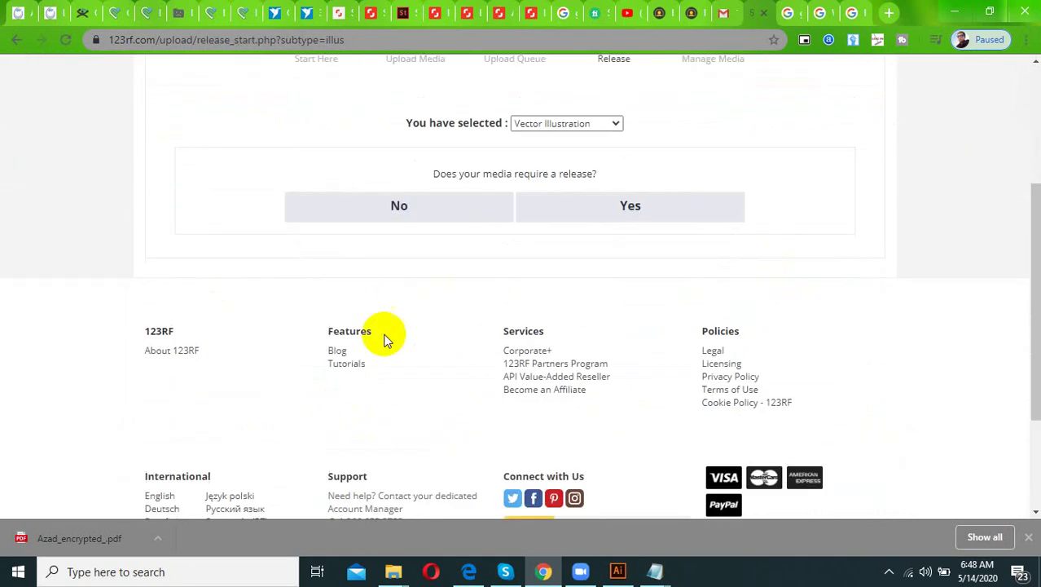
pyautogui.click(553, 126)
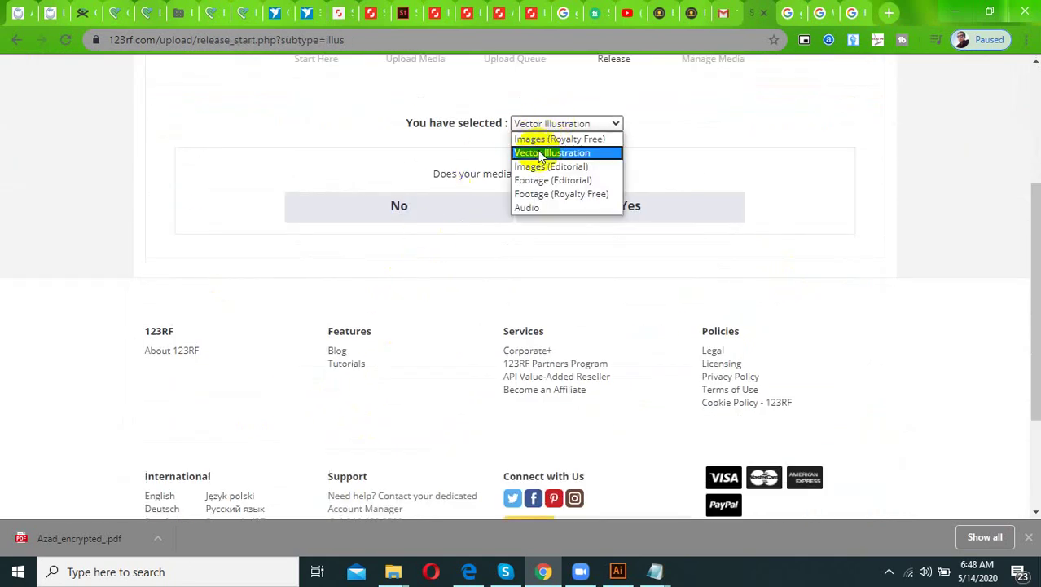
pyautogui.click(542, 154)
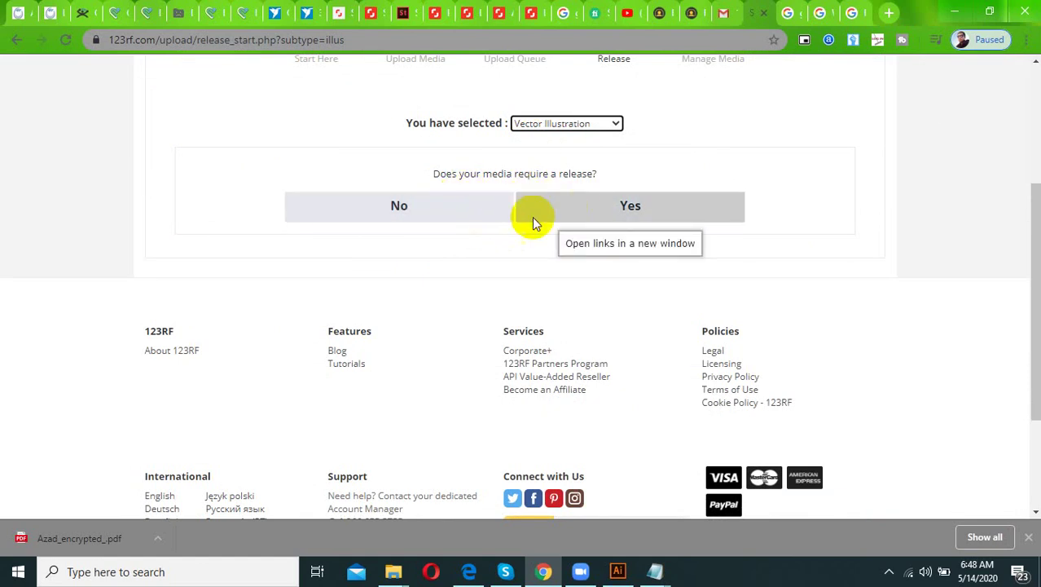
pyautogui.click(889, 571)
pyautogui.scroll(2, 608, 267)
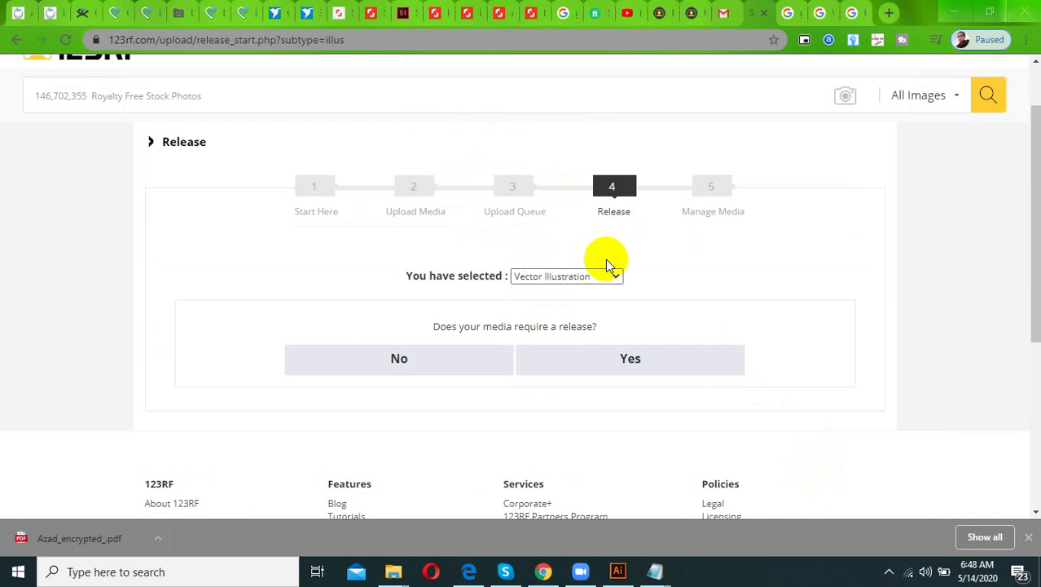
pyautogui.click(610, 355)
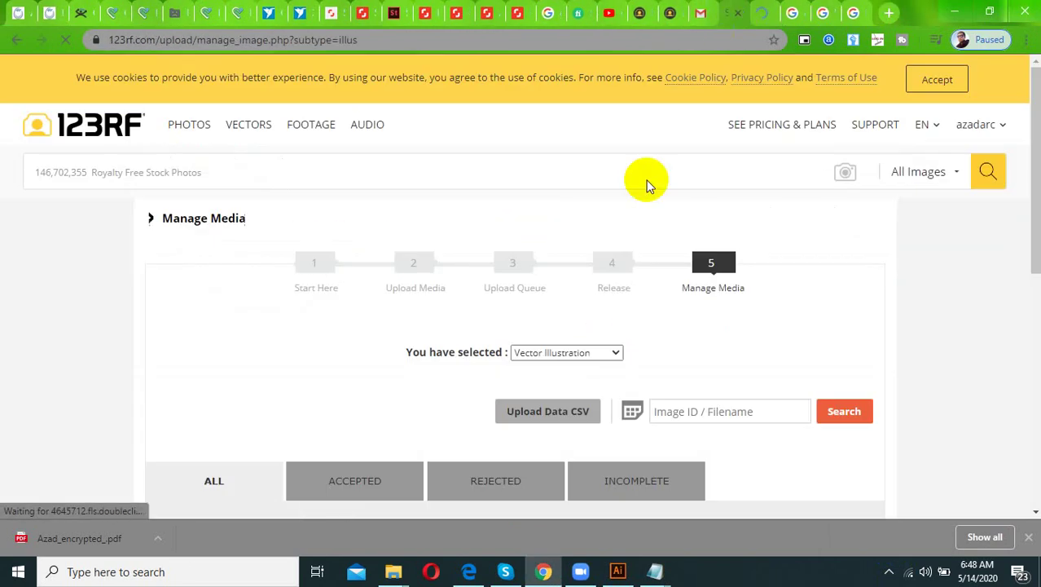
# Step: Examine the Manage Media page for Vector Illustration, including its All, Accepted, Rejected and Incomplete categories
pyautogui.scroll(-2, 581, 399)
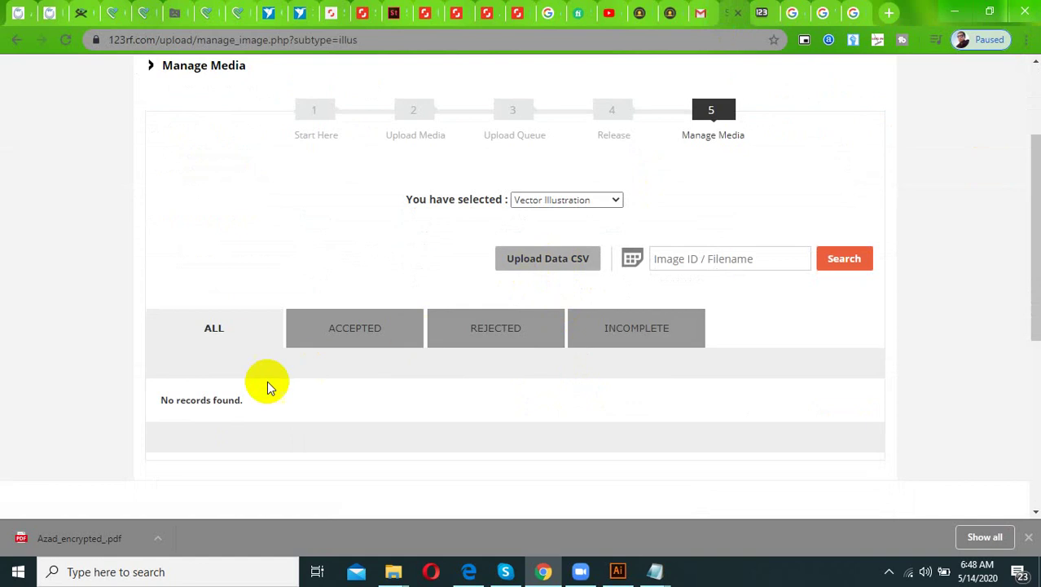
pyautogui.scroll(-3, 314, 373)
pyautogui.scroll(4, 337, 380)
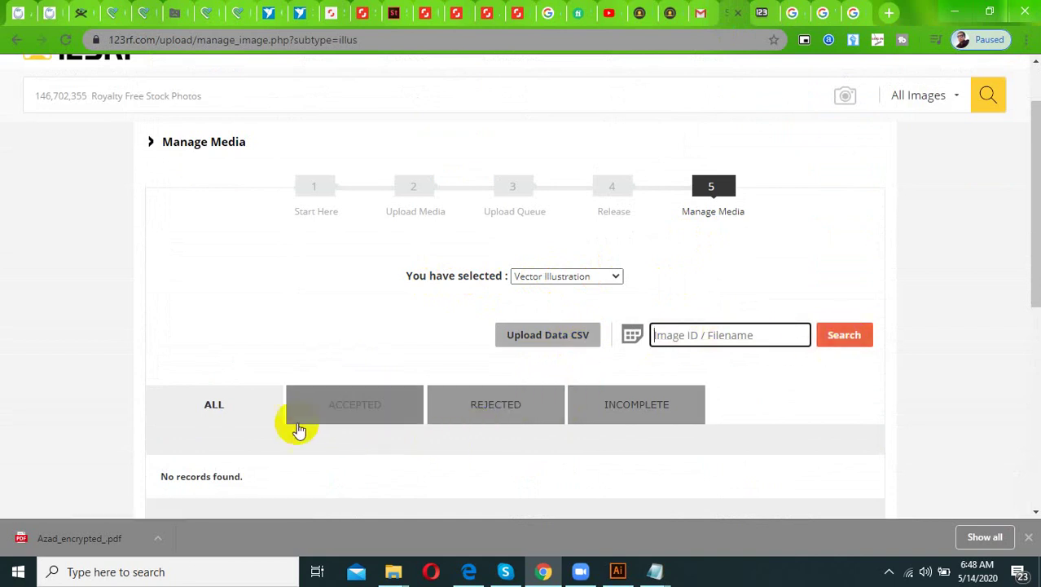
pyautogui.scroll(-3, 216, 425)
pyautogui.scroll(1, 244, 314)
pyautogui.scroll(3, 241, 304)
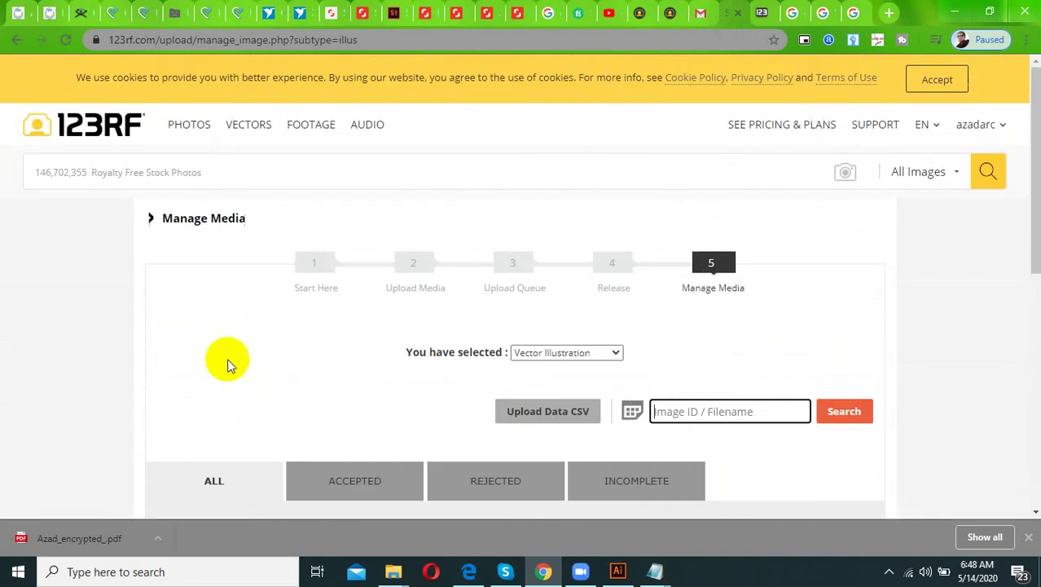
pyautogui.scroll(-2, 252, 423)
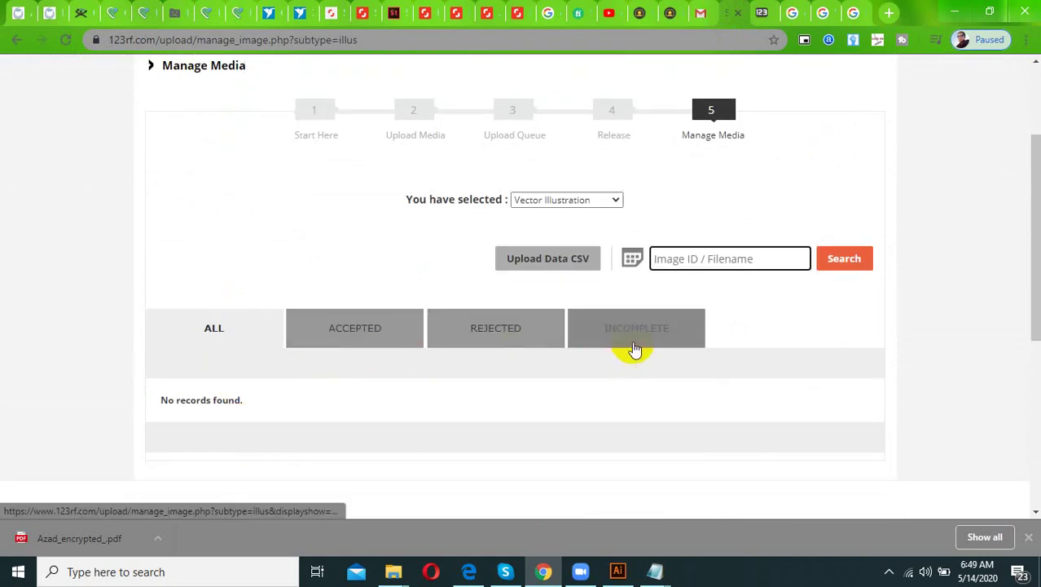
pyautogui.scroll(-4, 338, 360)
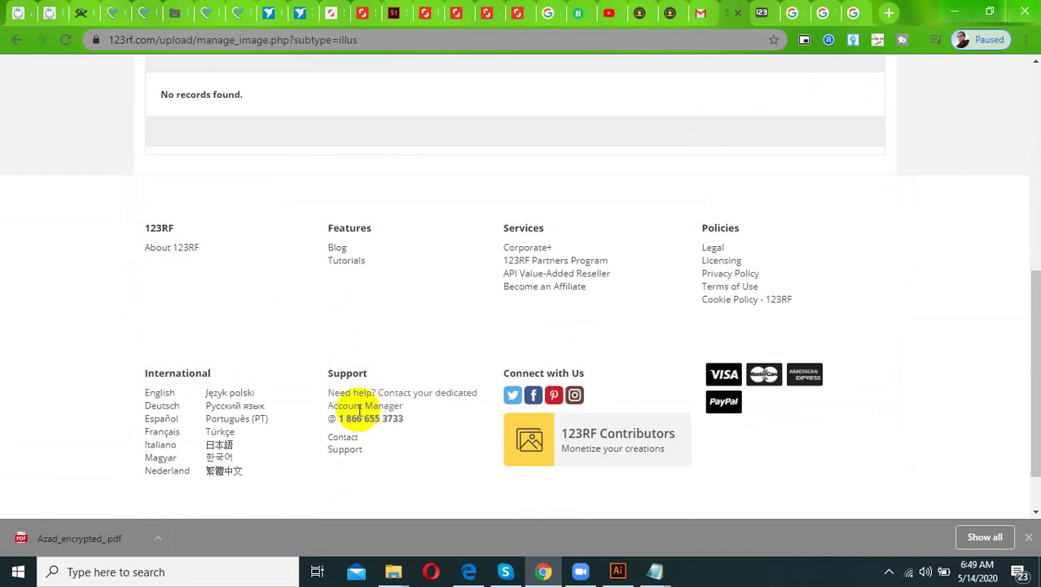
pyautogui.scroll(5, 359, 410)
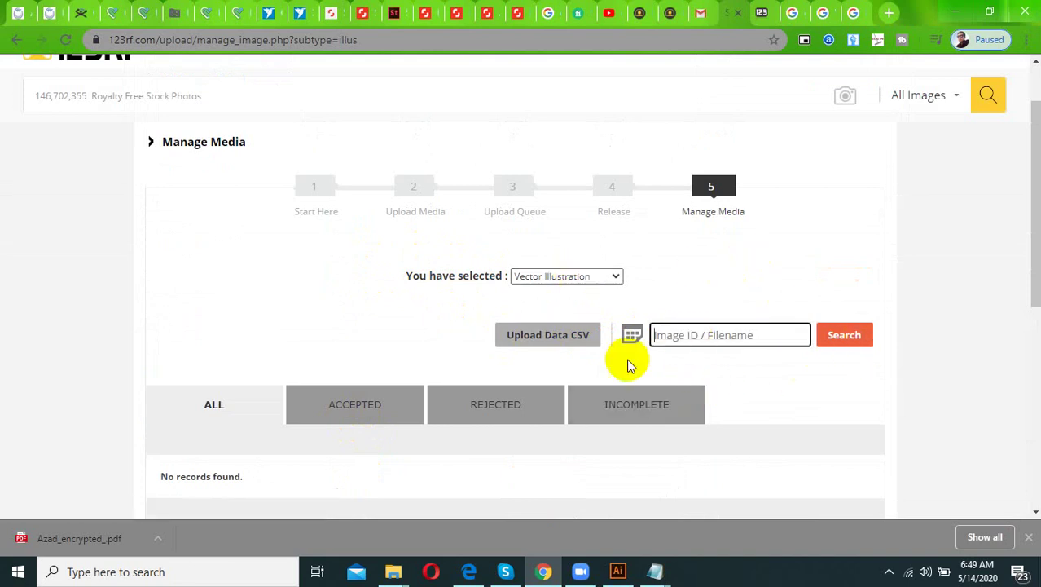
# Step: Return to the Start Here stage, choose Vectors with the Web Form Uploader method, and continue to Upload Media
pyautogui.click(318, 213)
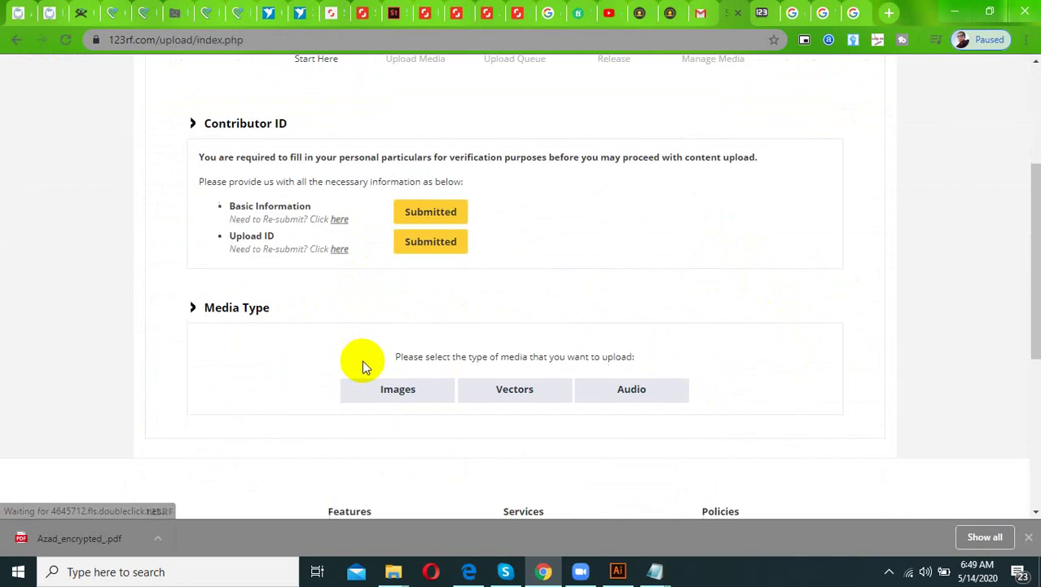
pyautogui.click(65, 39)
pyautogui.scroll(-3, 450, 350)
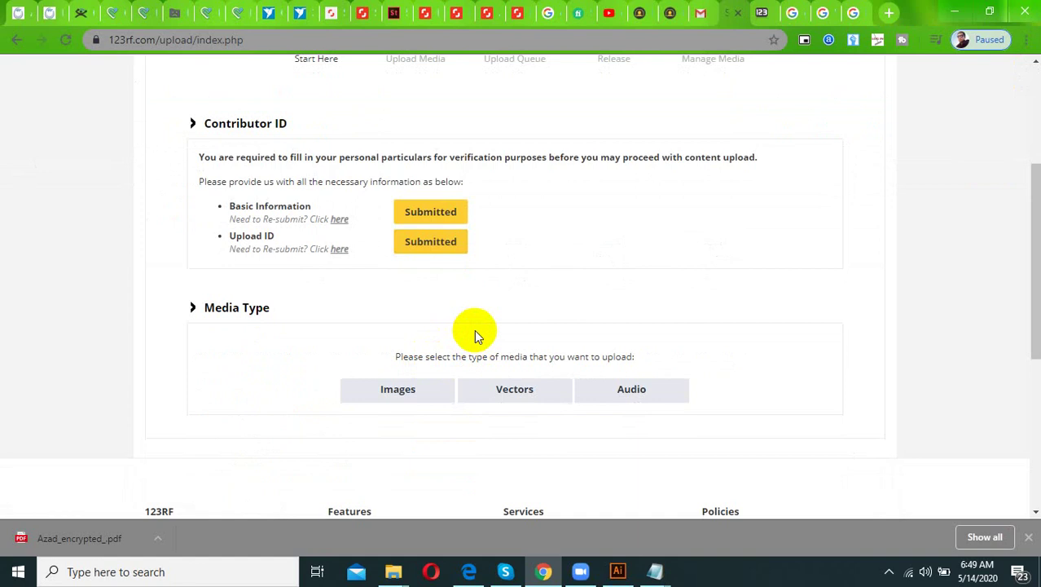
pyautogui.click(521, 395)
pyautogui.scroll(-3, 496, 401)
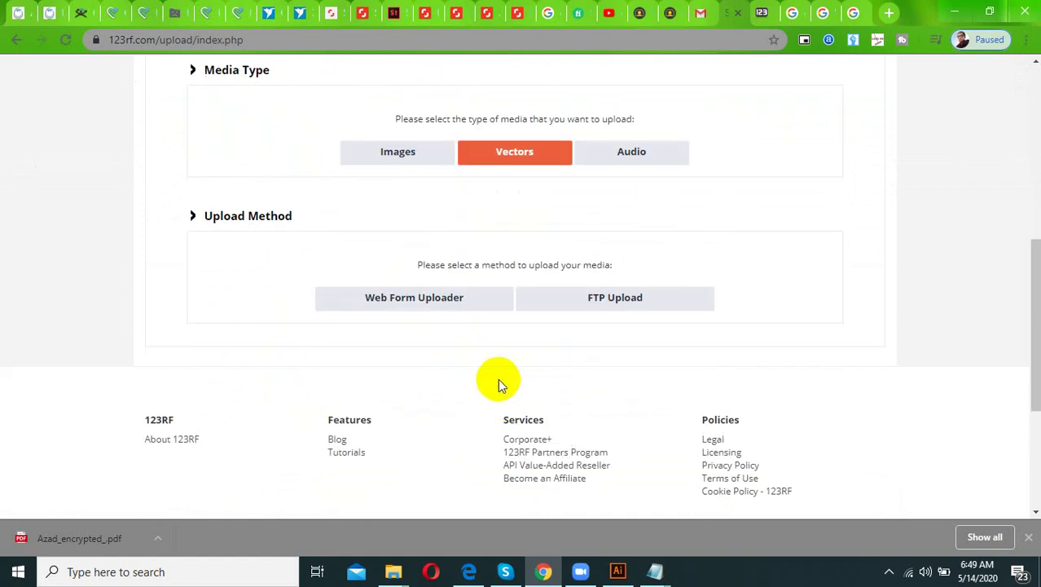
pyautogui.click(462, 313)
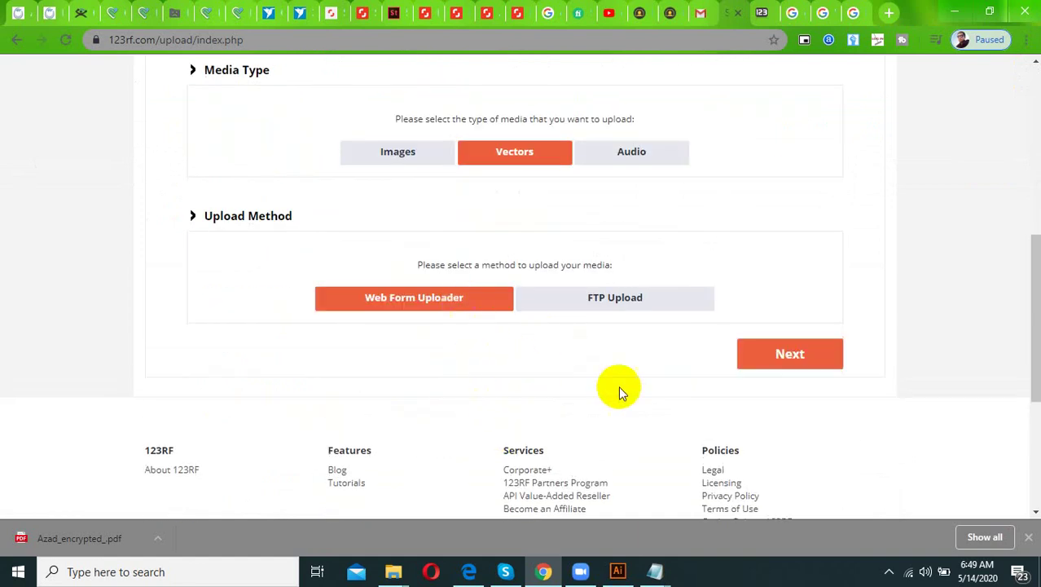
pyautogui.click(789, 364)
# Step: Add all EPS files in the Lighthouse logo folder except Lighthouse logo 17 to the upload list
pyautogui.scroll(-3, 551, 372)
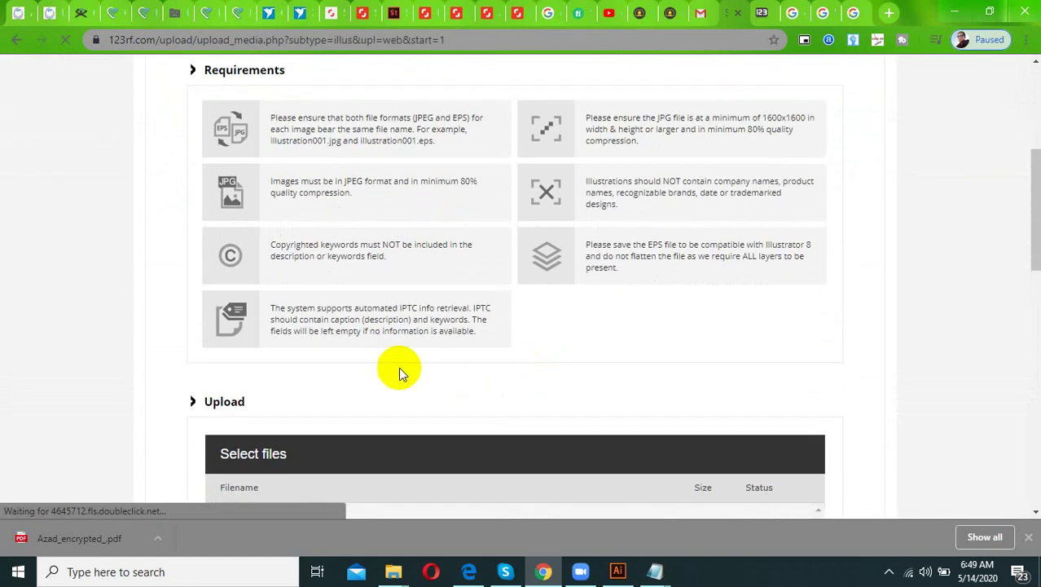
pyautogui.scroll(-3, 403, 372)
pyautogui.click(249, 430)
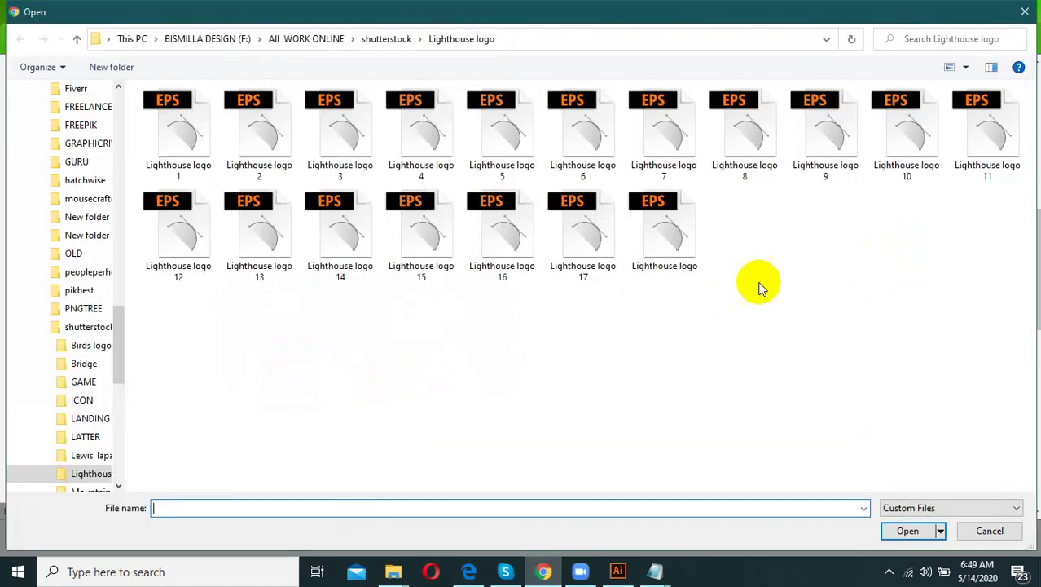
pyautogui.moveTo(1002, 228); pyautogui.dragTo(131, 125)
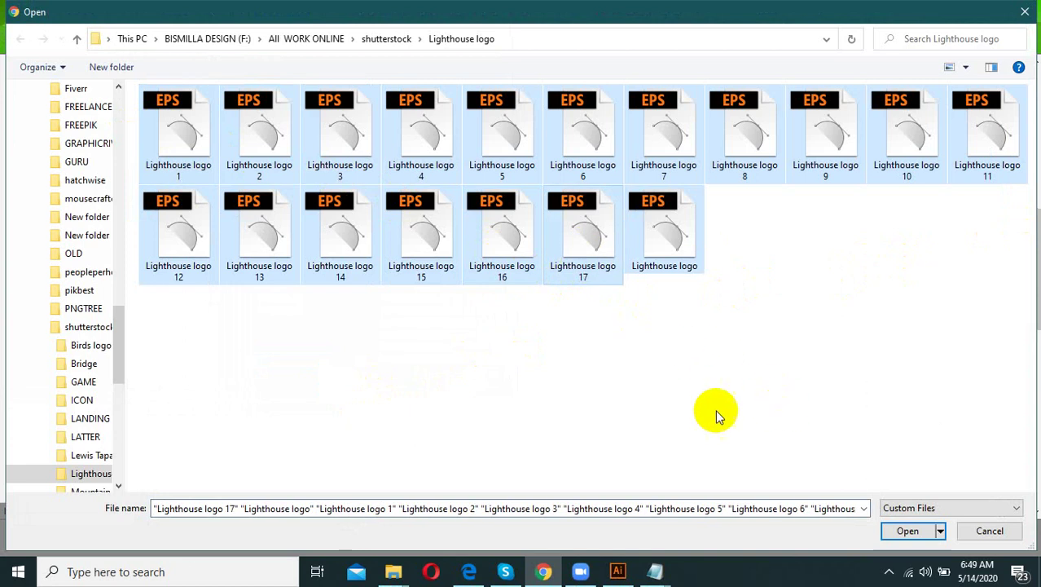
pyautogui.keyDown('ctrl'); pyautogui.click(598, 278); pyautogui.keyUp('ctrl')
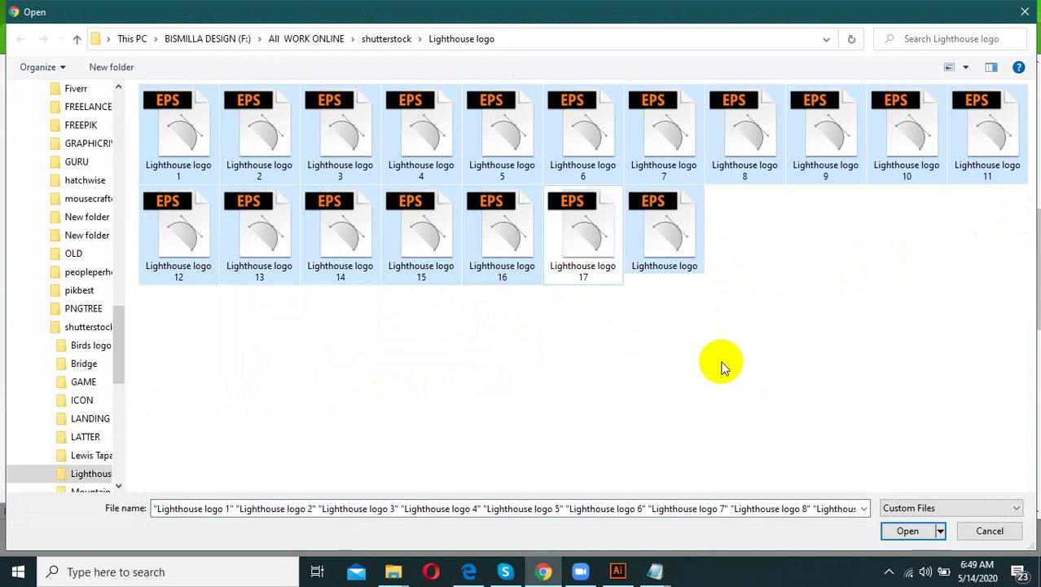
pyautogui.click(904, 532)
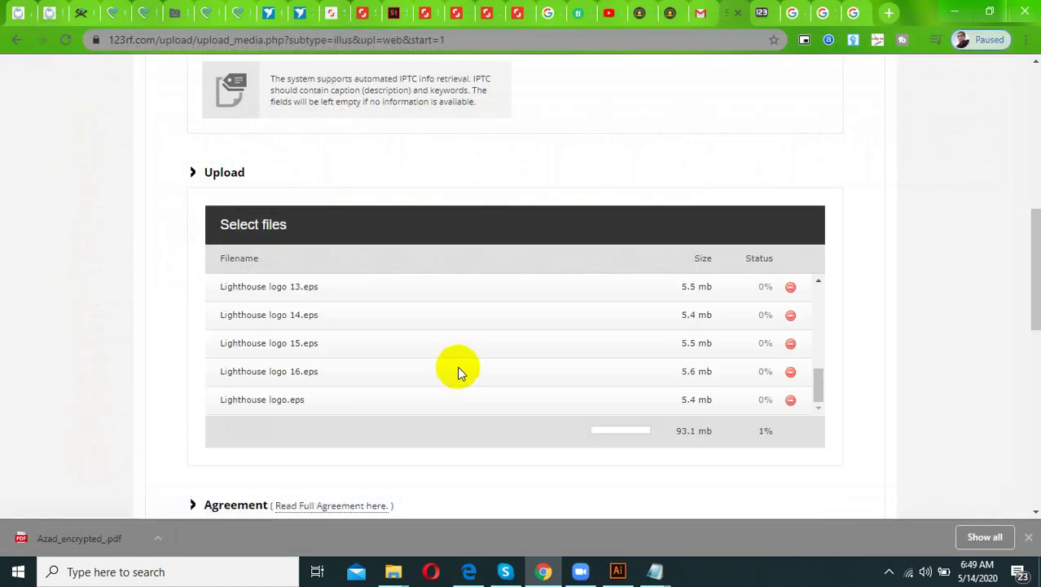
# Step: Check the list of uploading files and accept the Commercial Royalty Free license warranty in the Agreement section
pyautogui.scroll(-2, 571, 340)
pyautogui.scroll(3, 668, 330)
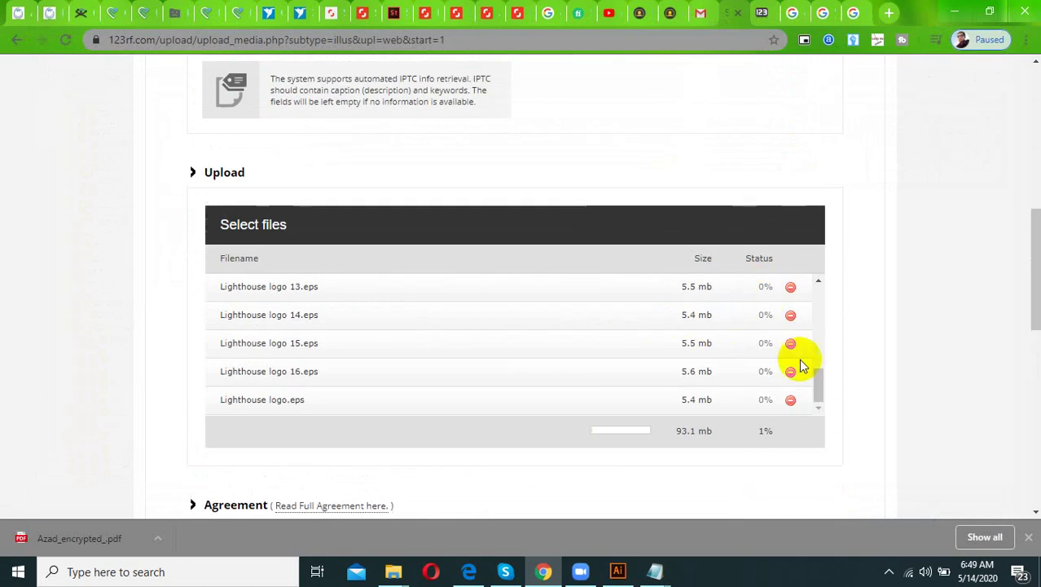
pyautogui.moveTo(818, 380); pyautogui.dragTo(815, 281)
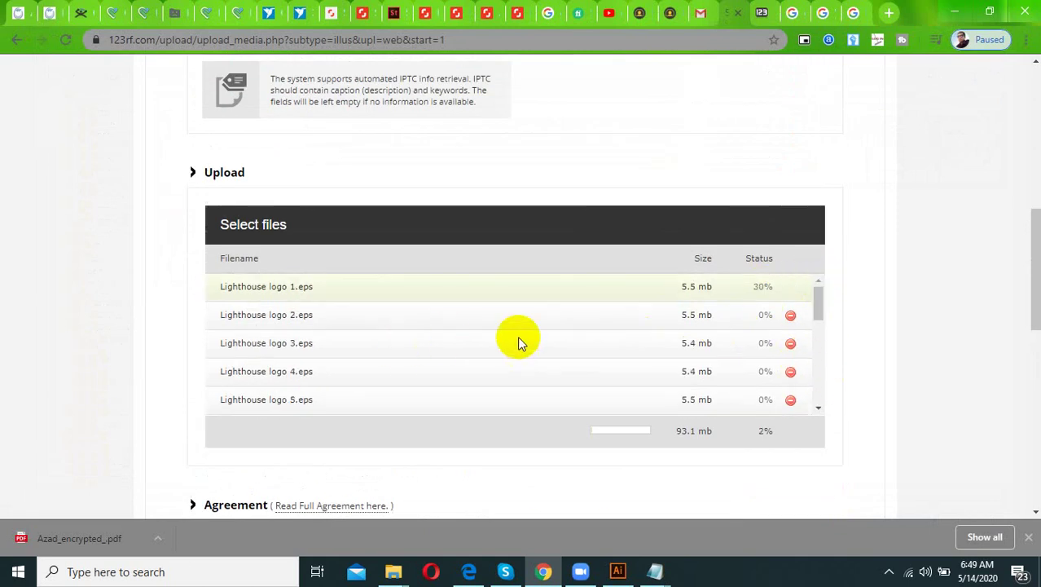
pyautogui.scroll(-4, 505, 354)
pyautogui.scroll(-3, 391, 371)
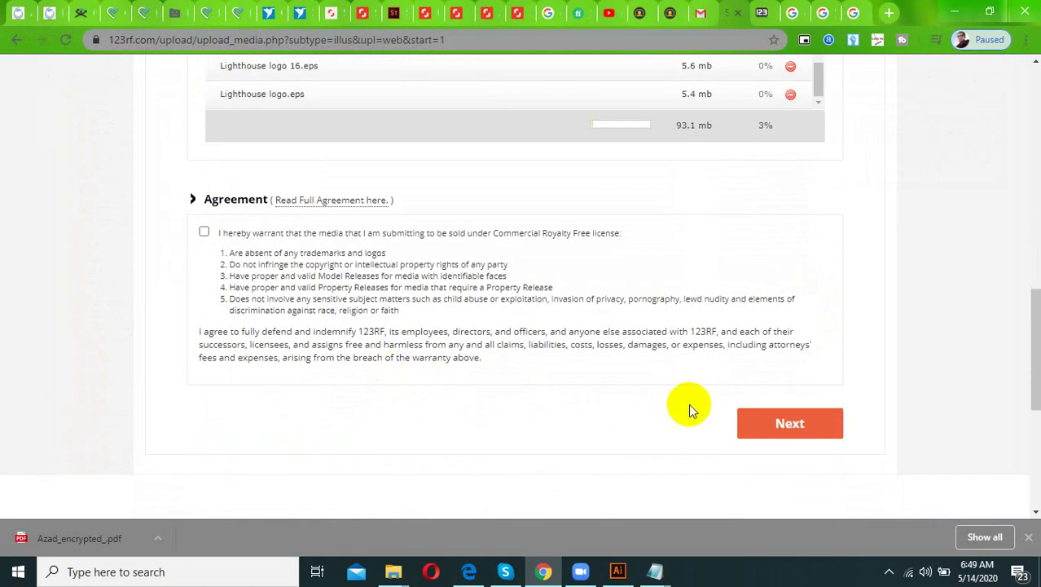
pyautogui.click(204, 231)
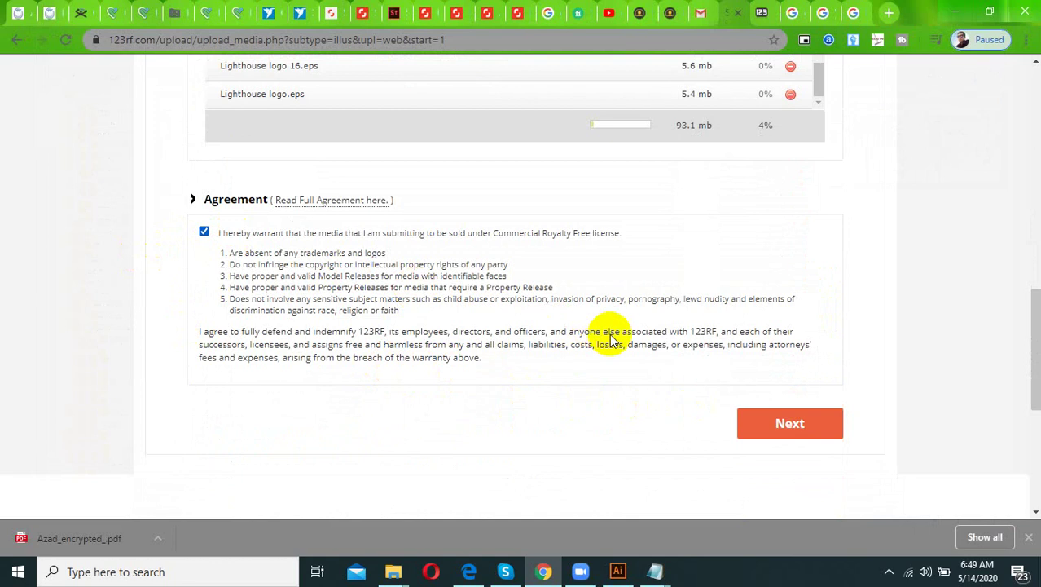
pyautogui.scroll(3, 586, 342)
pyautogui.scroll(5, 570, 305)
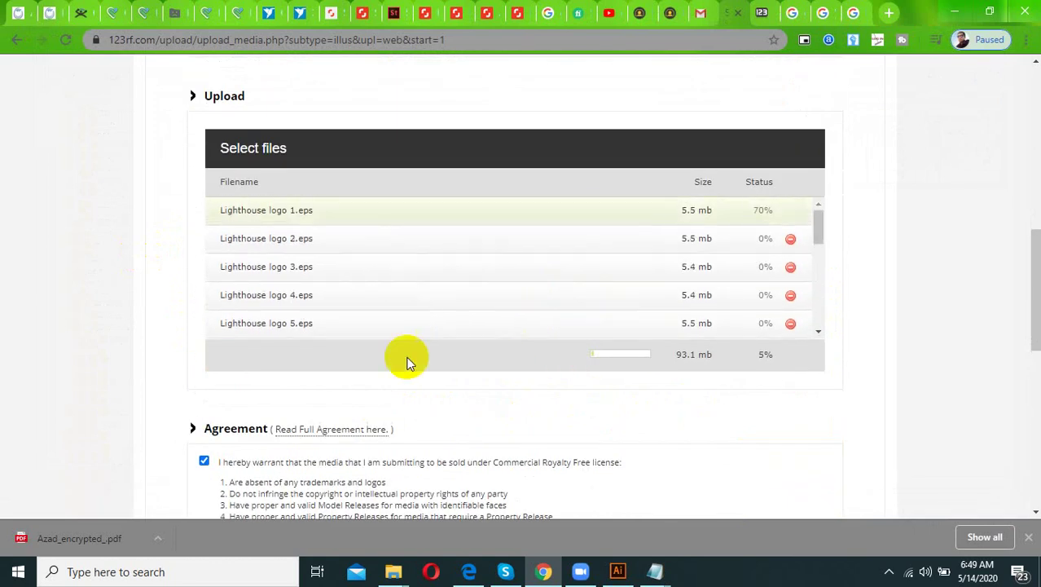
pyautogui.scroll(8, 407, 363)
pyautogui.scroll(-3, 581, 367)
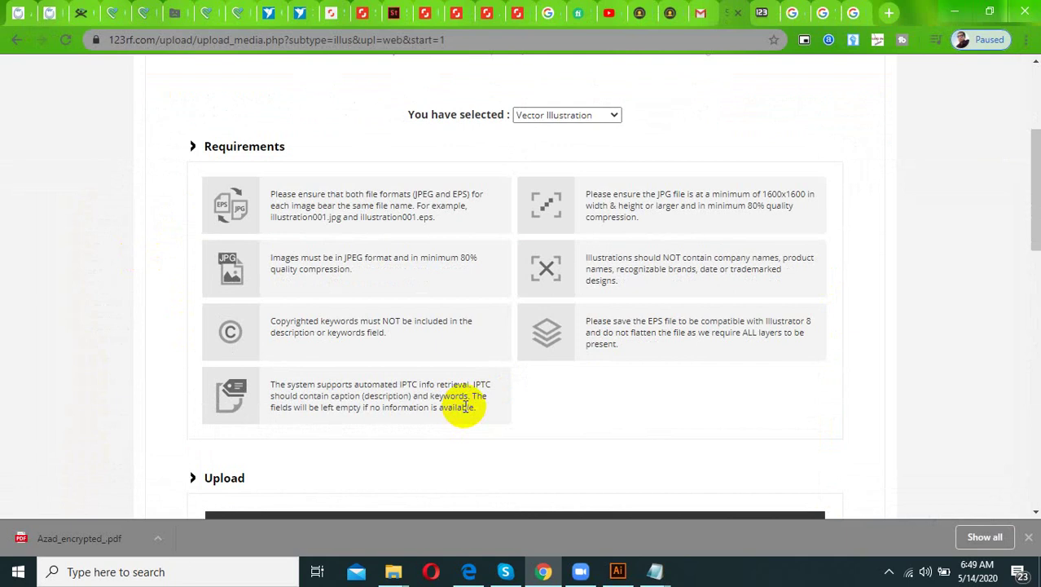
pyautogui.scroll(3, 521, 408)
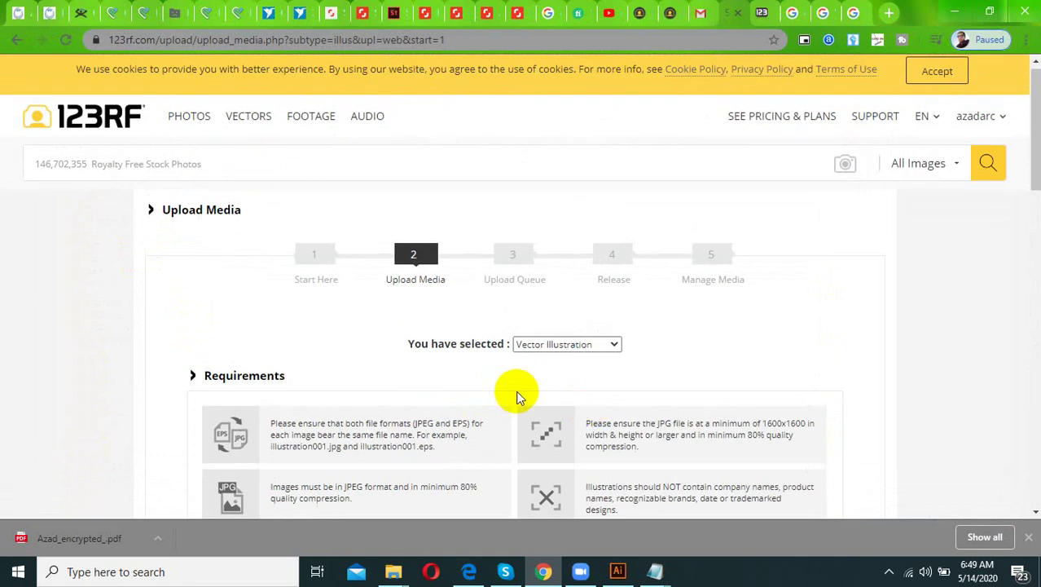
pyautogui.click(889, 571)
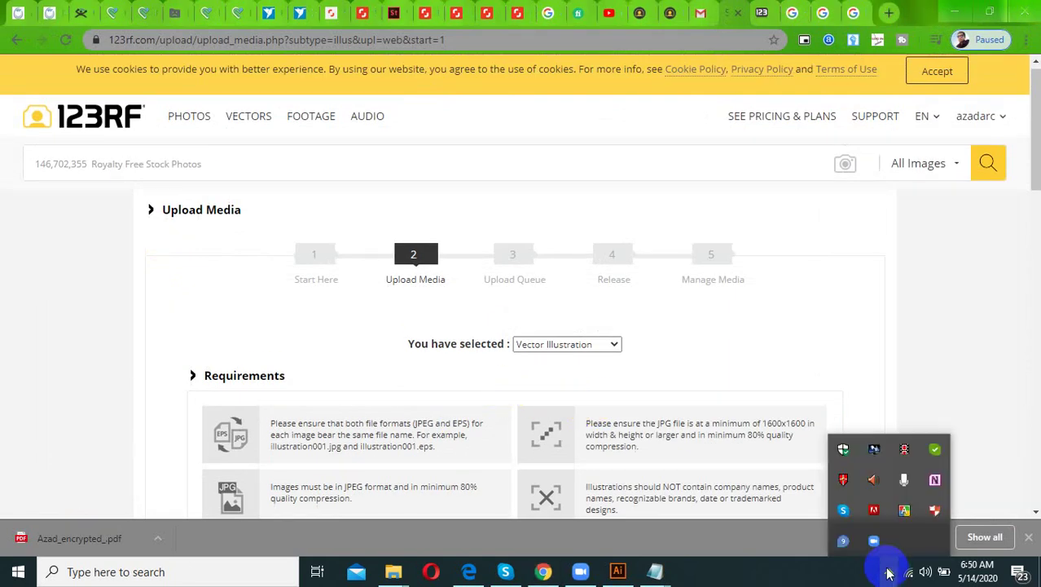